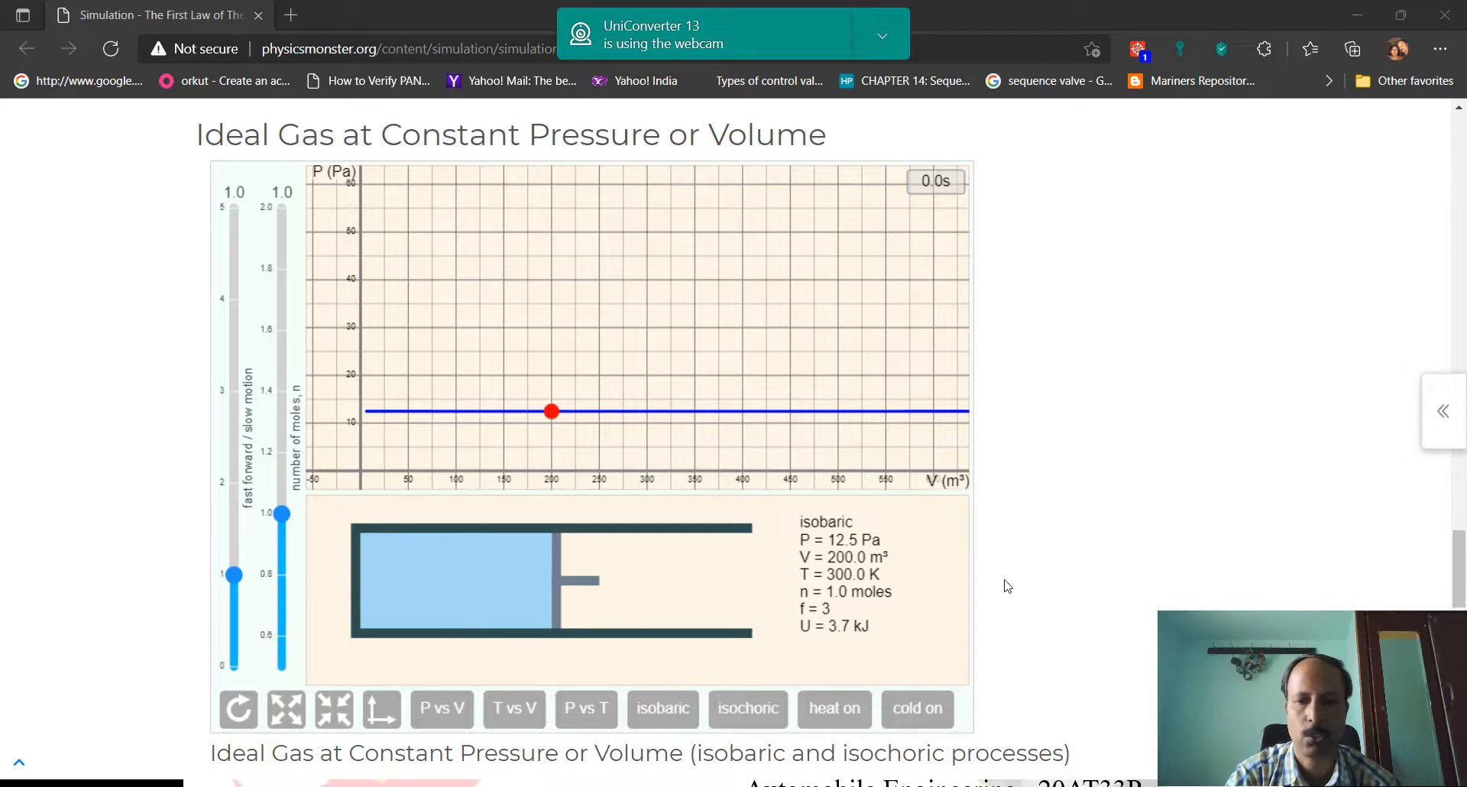
# Examine the constant-pressure and constant-volume heat capacity formulas in the Heat Capacity at Constant Pressure or Volume section
pyautogui.scroll(-6, 1007, 586)
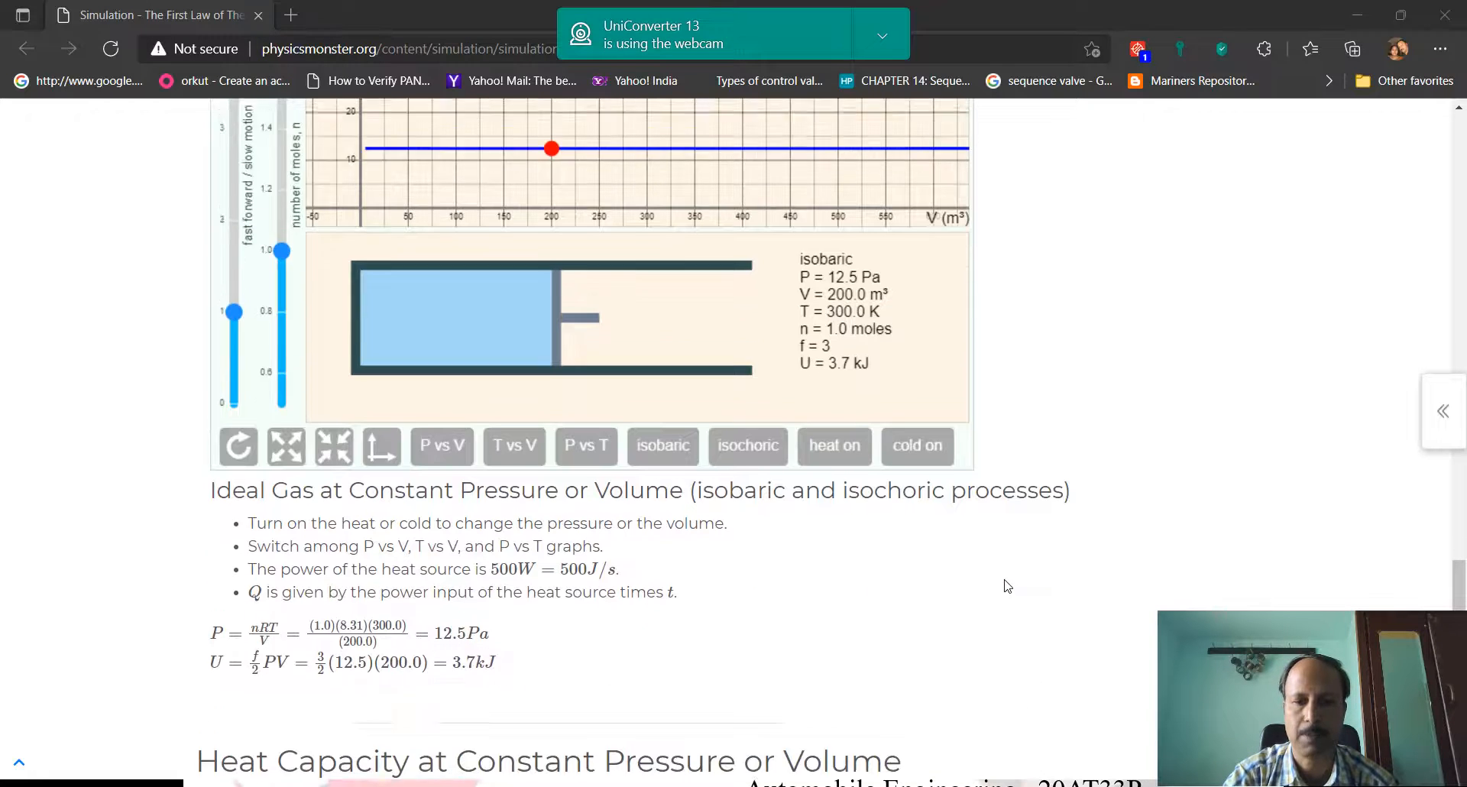
pyautogui.scroll(-10, 1007, 586)
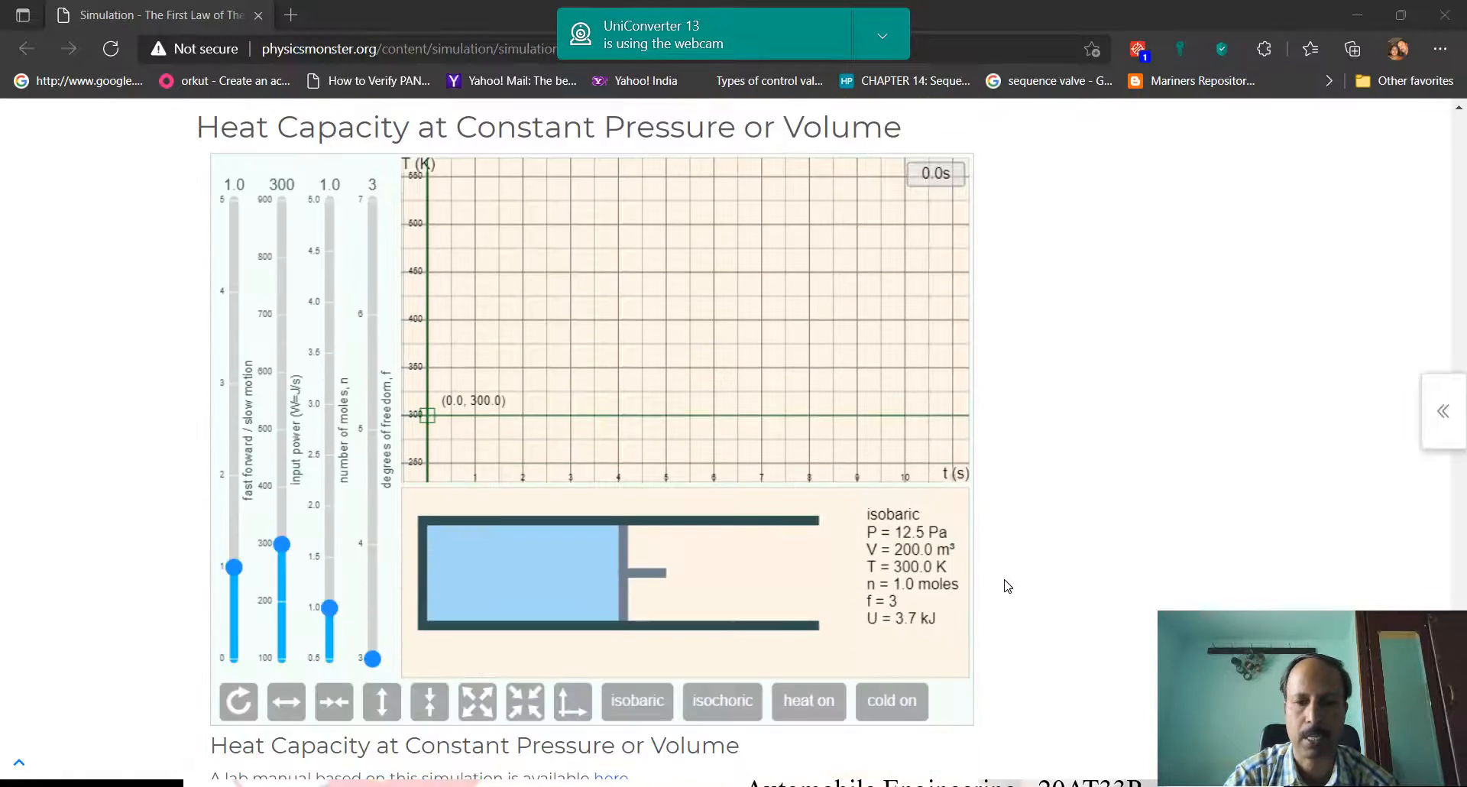
pyautogui.scroll(-1, 1007, 586)
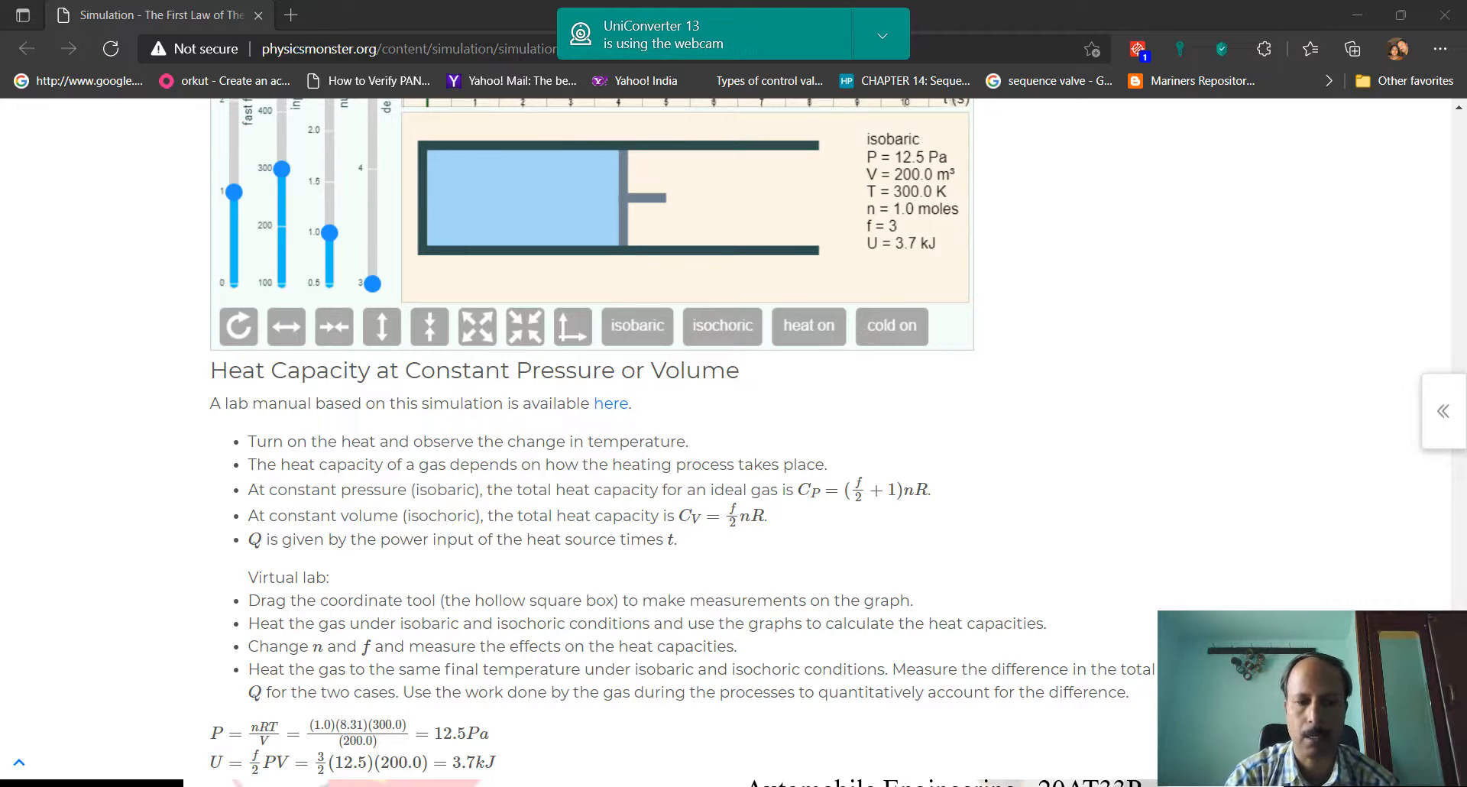
pyautogui.hotkey('alt', 'Tab')
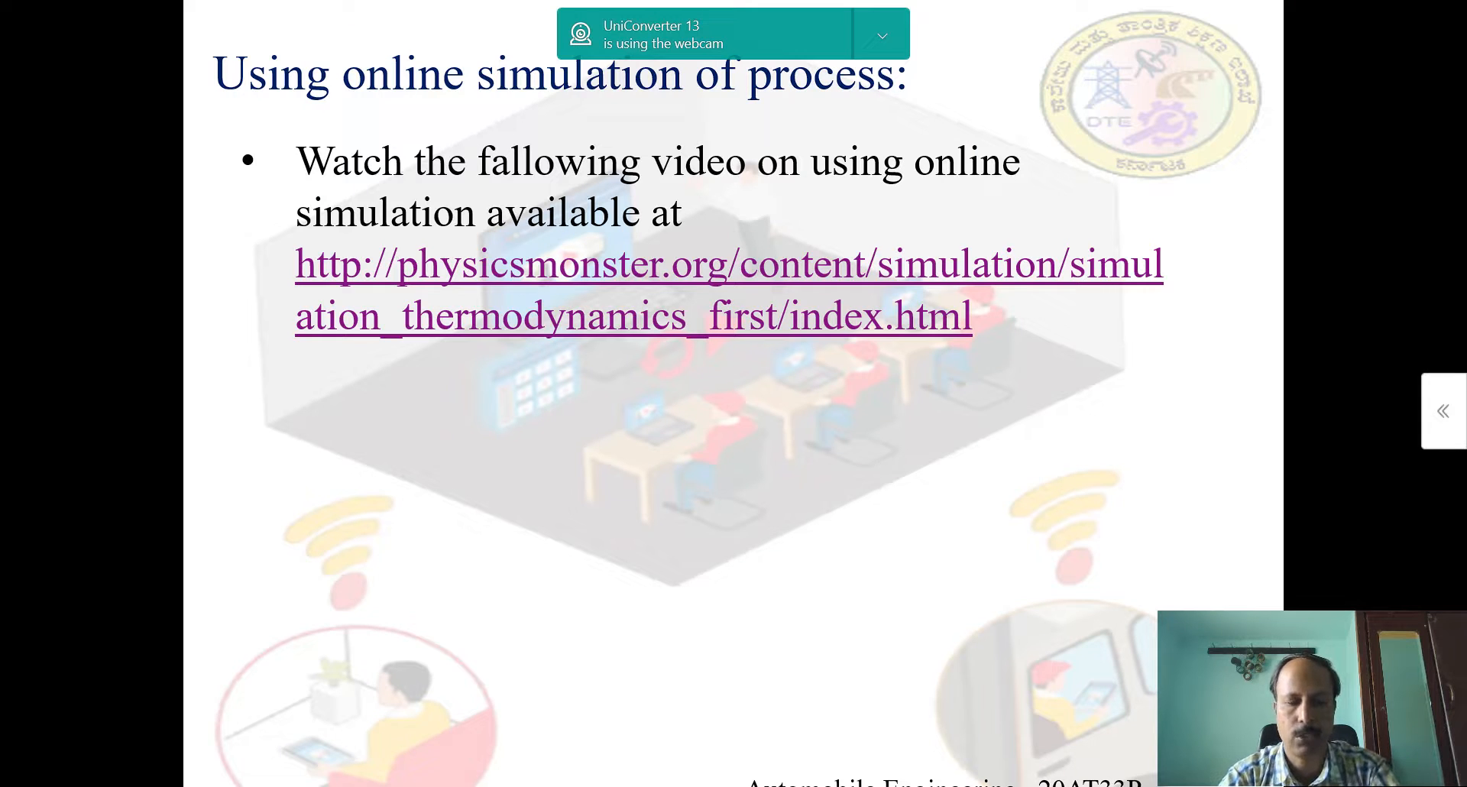
pyautogui.hotkey('alt', 'Tab')
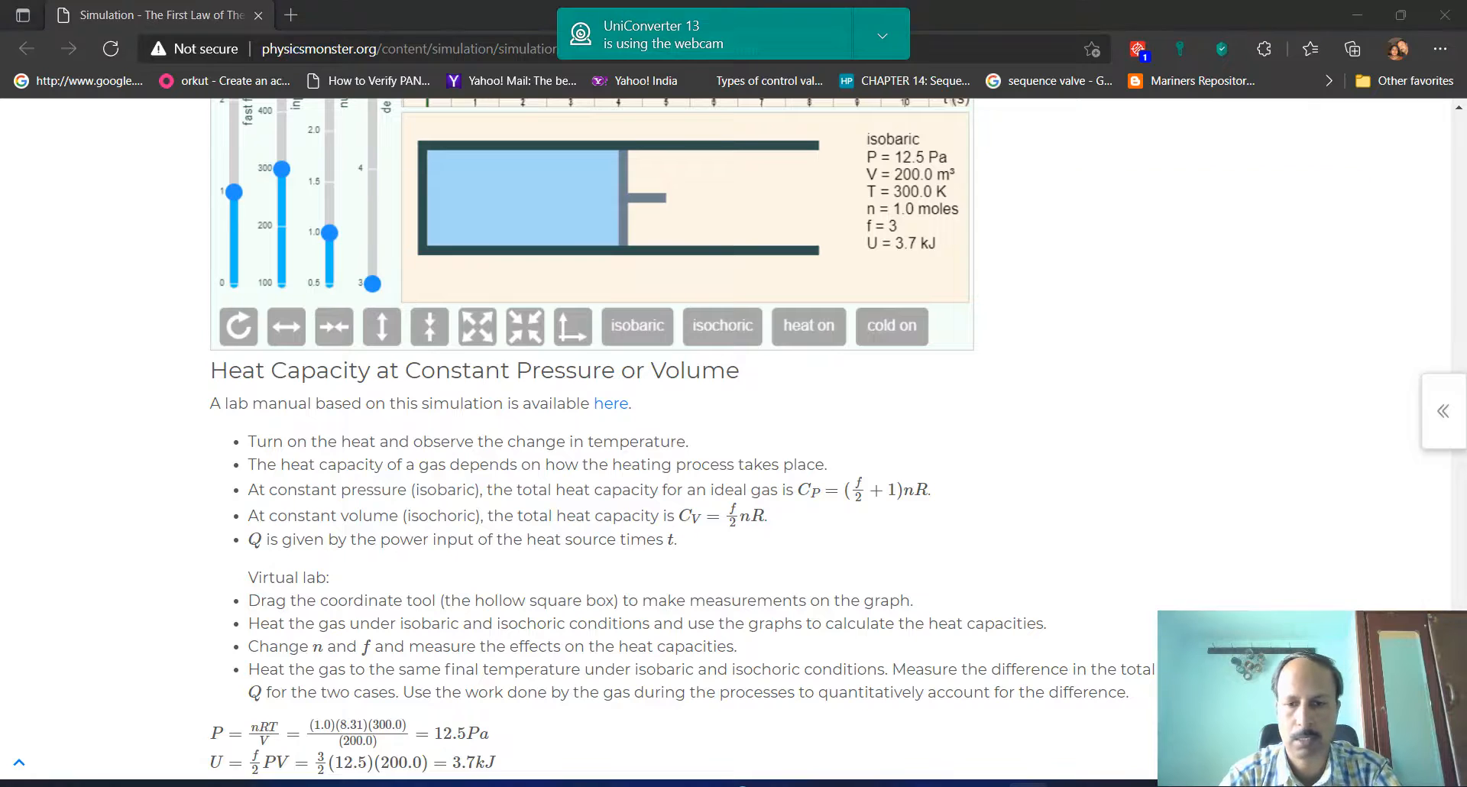
# Switch to the Excel data sheet and examine the formulas behind the Cp and Cv values
pyautogui.hotkey('alt', 'Tab')
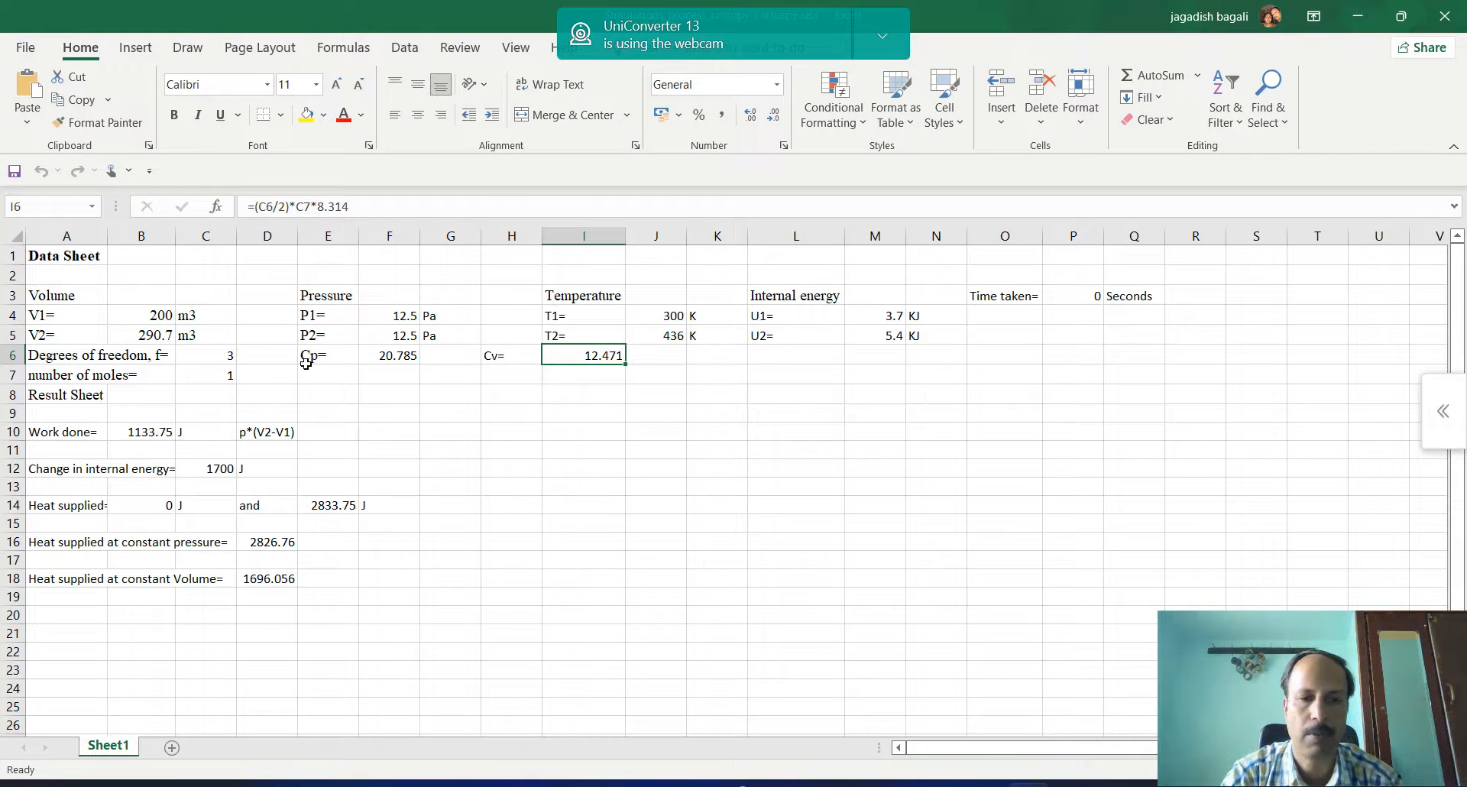
pyautogui.click(404, 359)
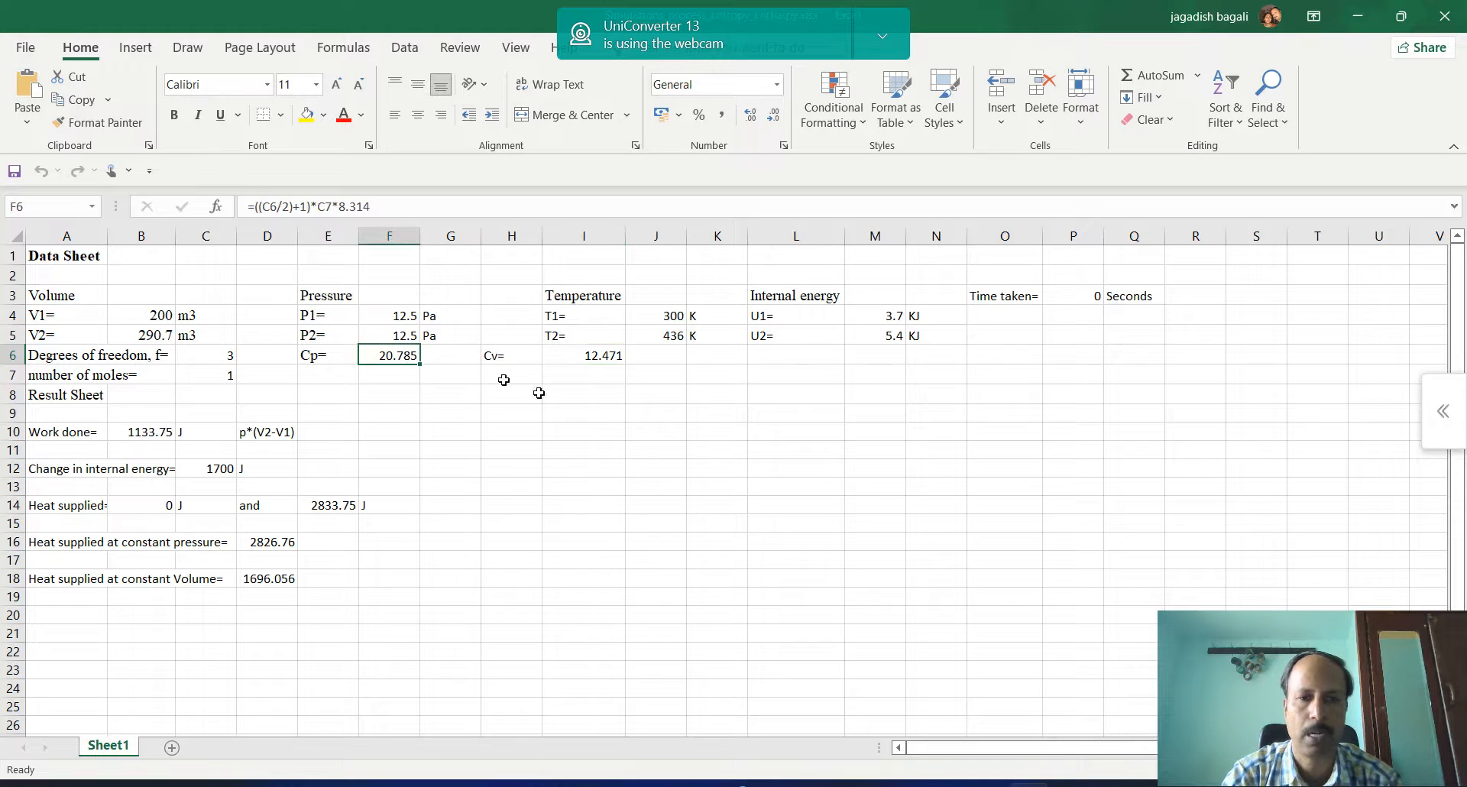
pyautogui.click(609, 367)
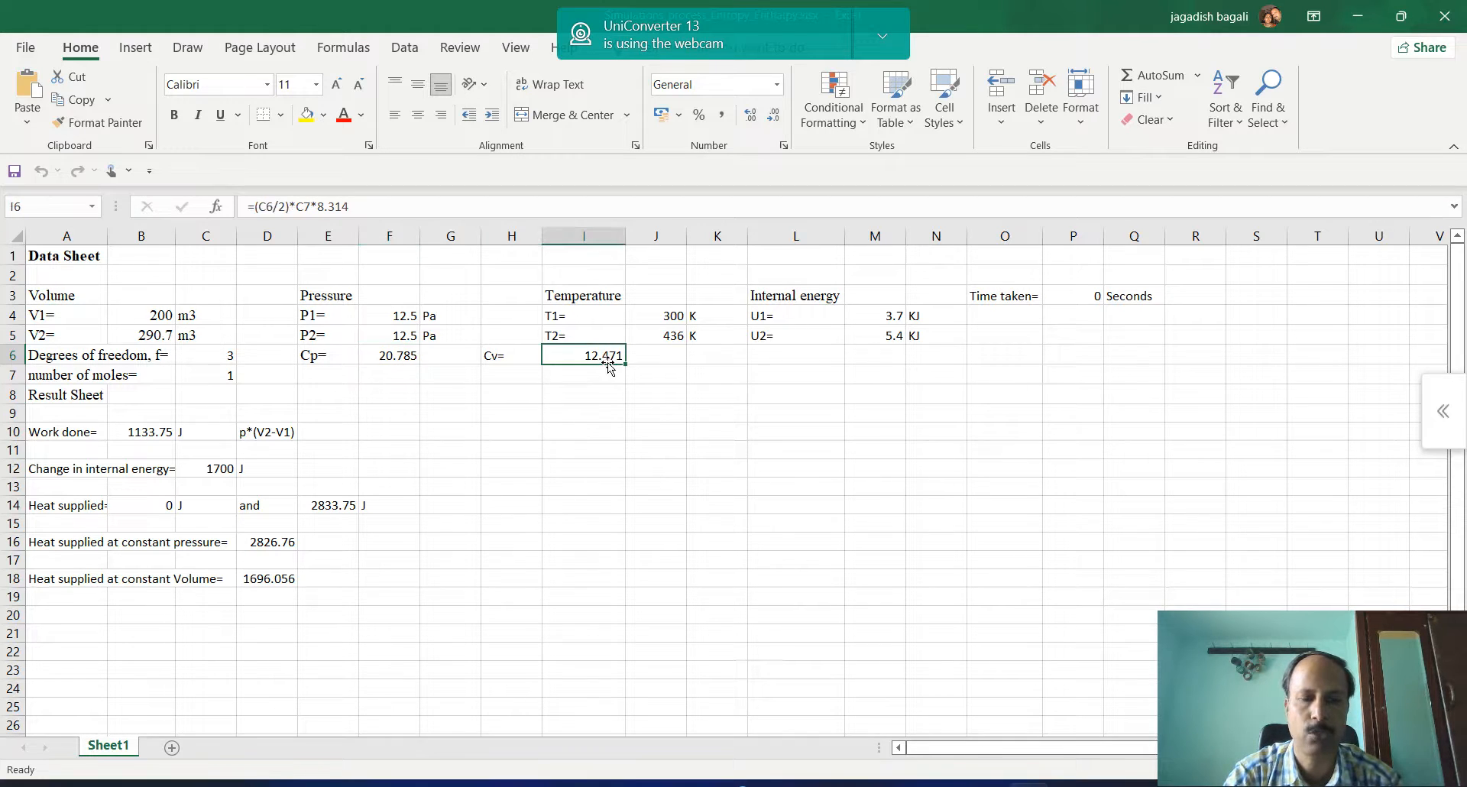
pyautogui.click(402, 357)
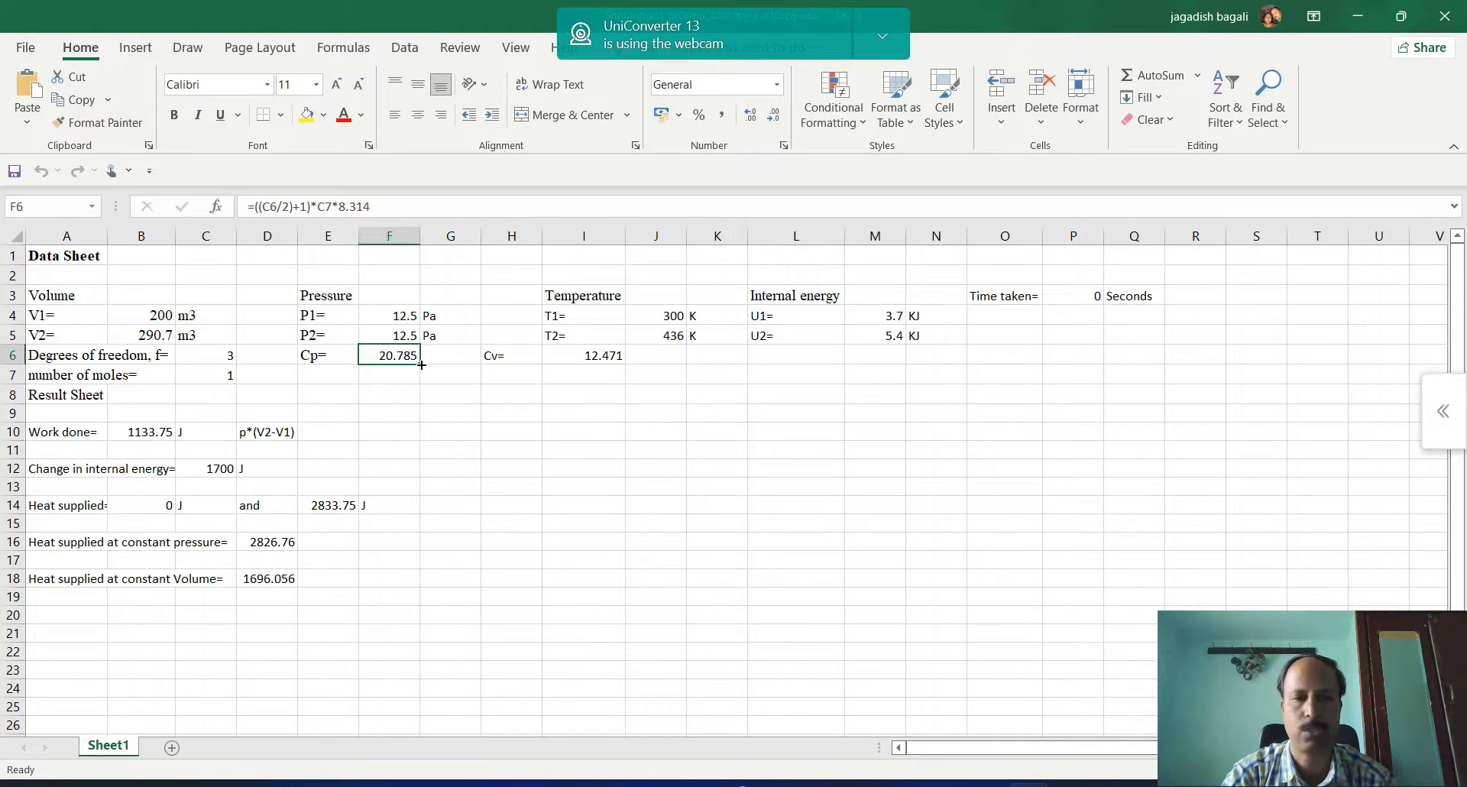
pyautogui.click(611, 357)
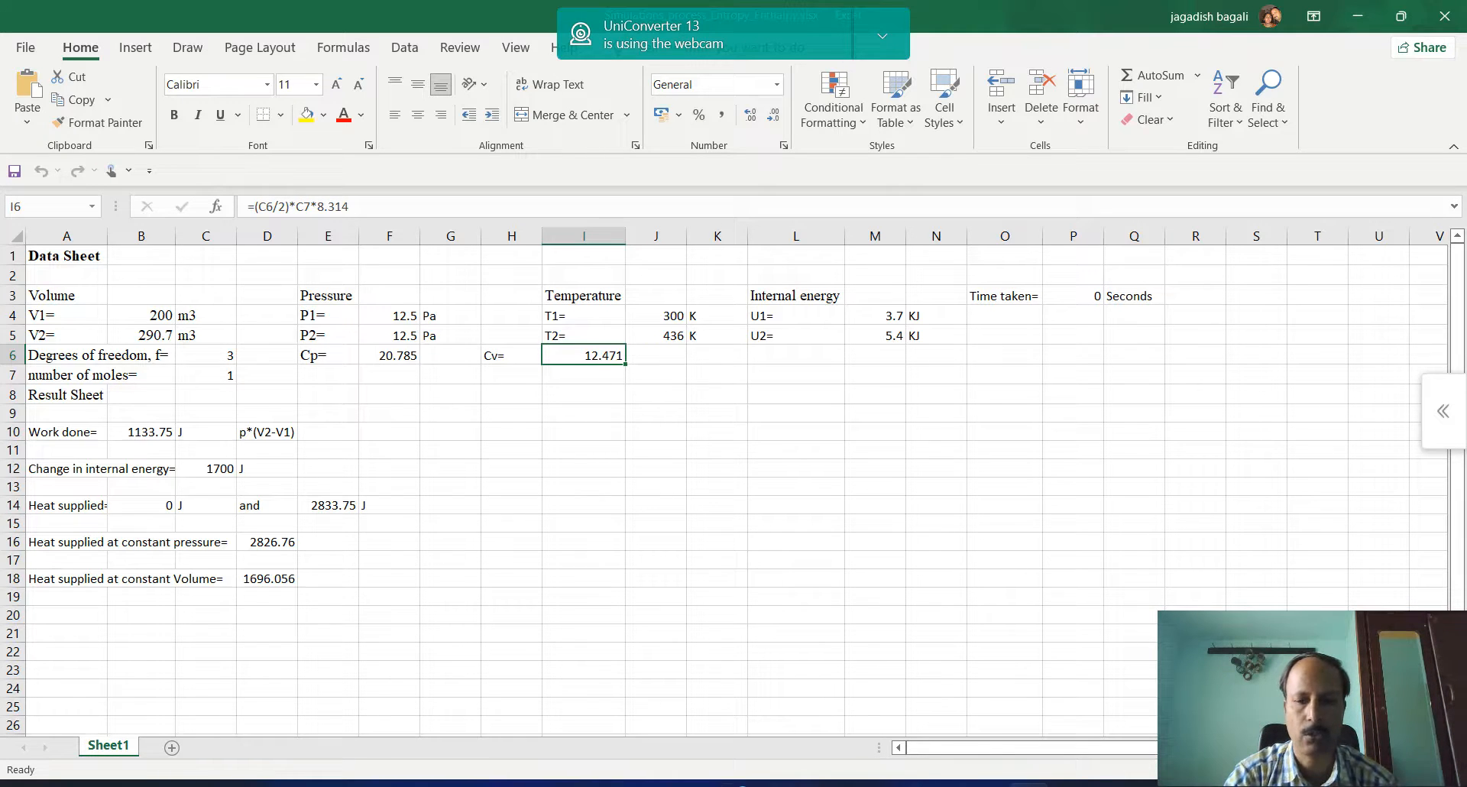
# In the browser's Ideal Gas at Constant Pressure or Volume simulation, choose the isobaric process and heat the gas for about 5.7 s
pyautogui.hotkey('alt', 'Tab')
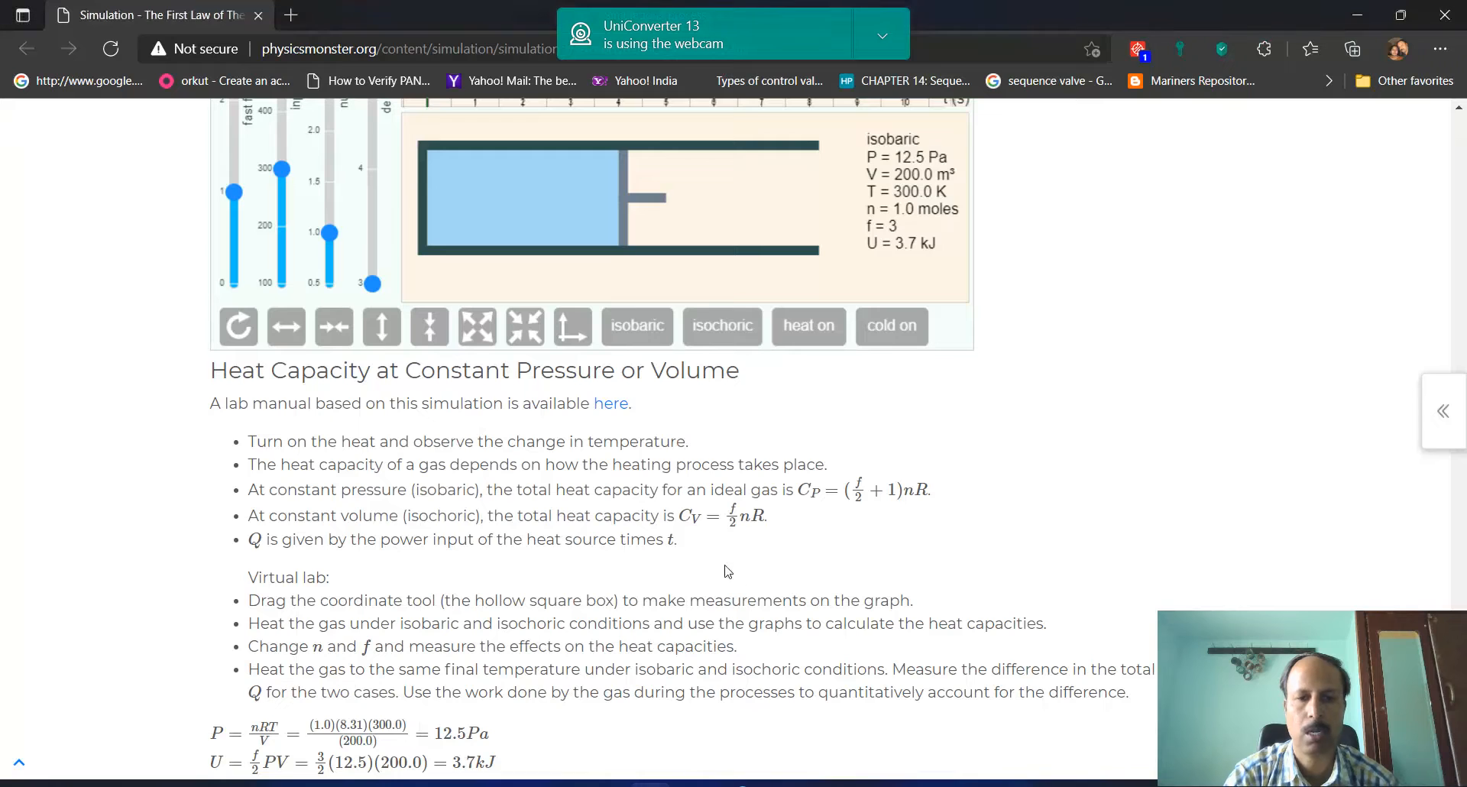
pyautogui.scroll(10, 919, 500)
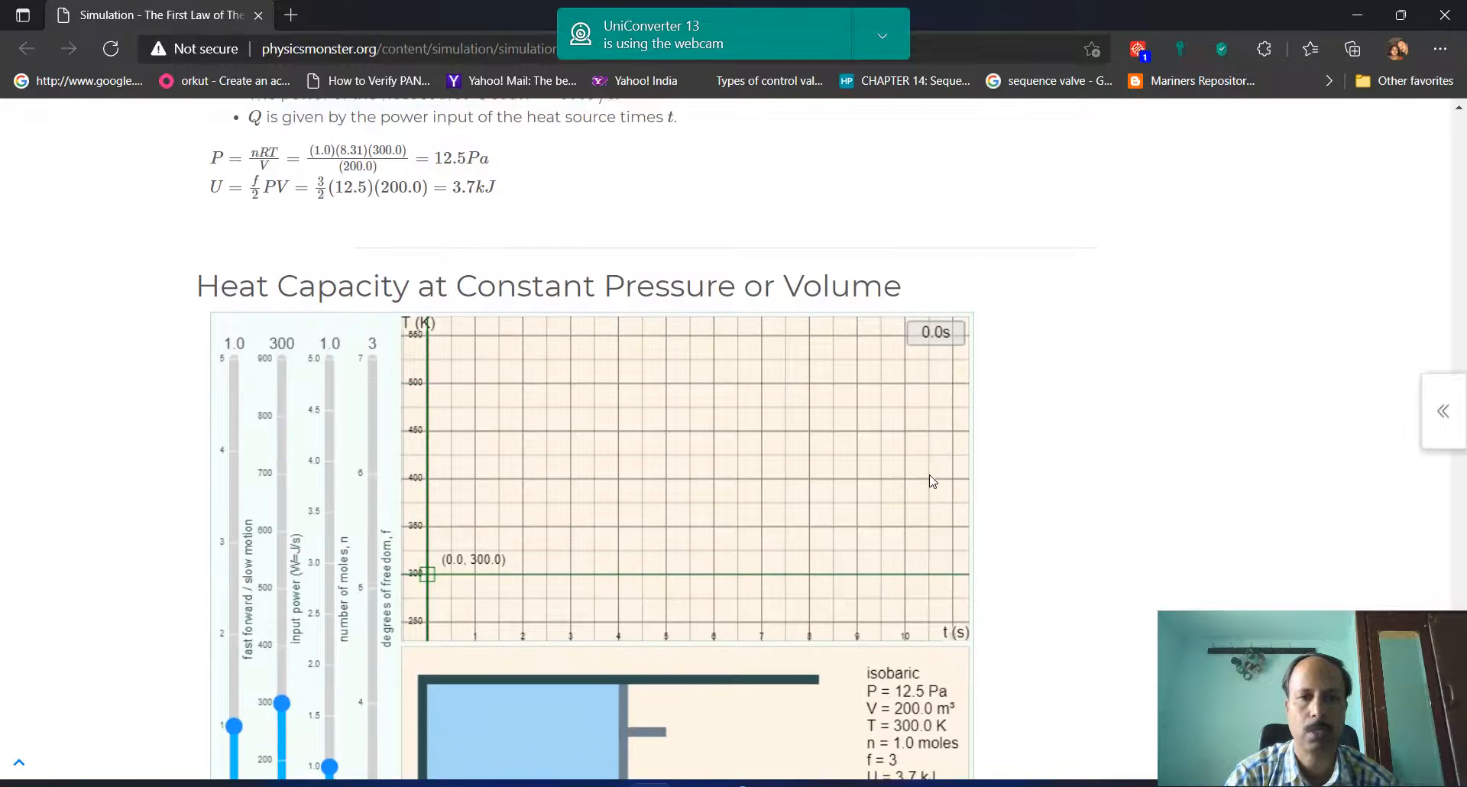
pyautogui.scroll(8, 931, 483)
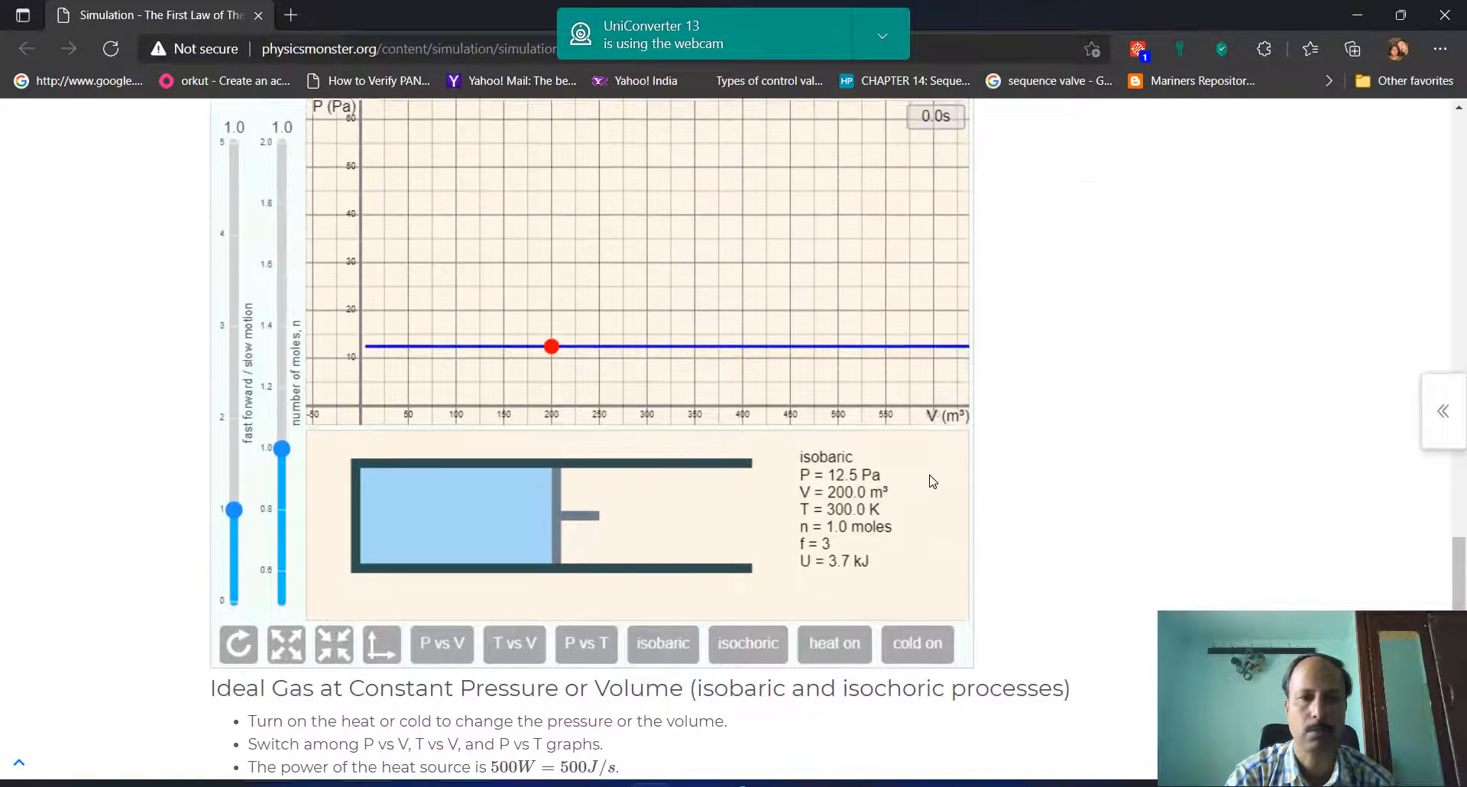
pyautogui.scroll(-1, 933, 480)
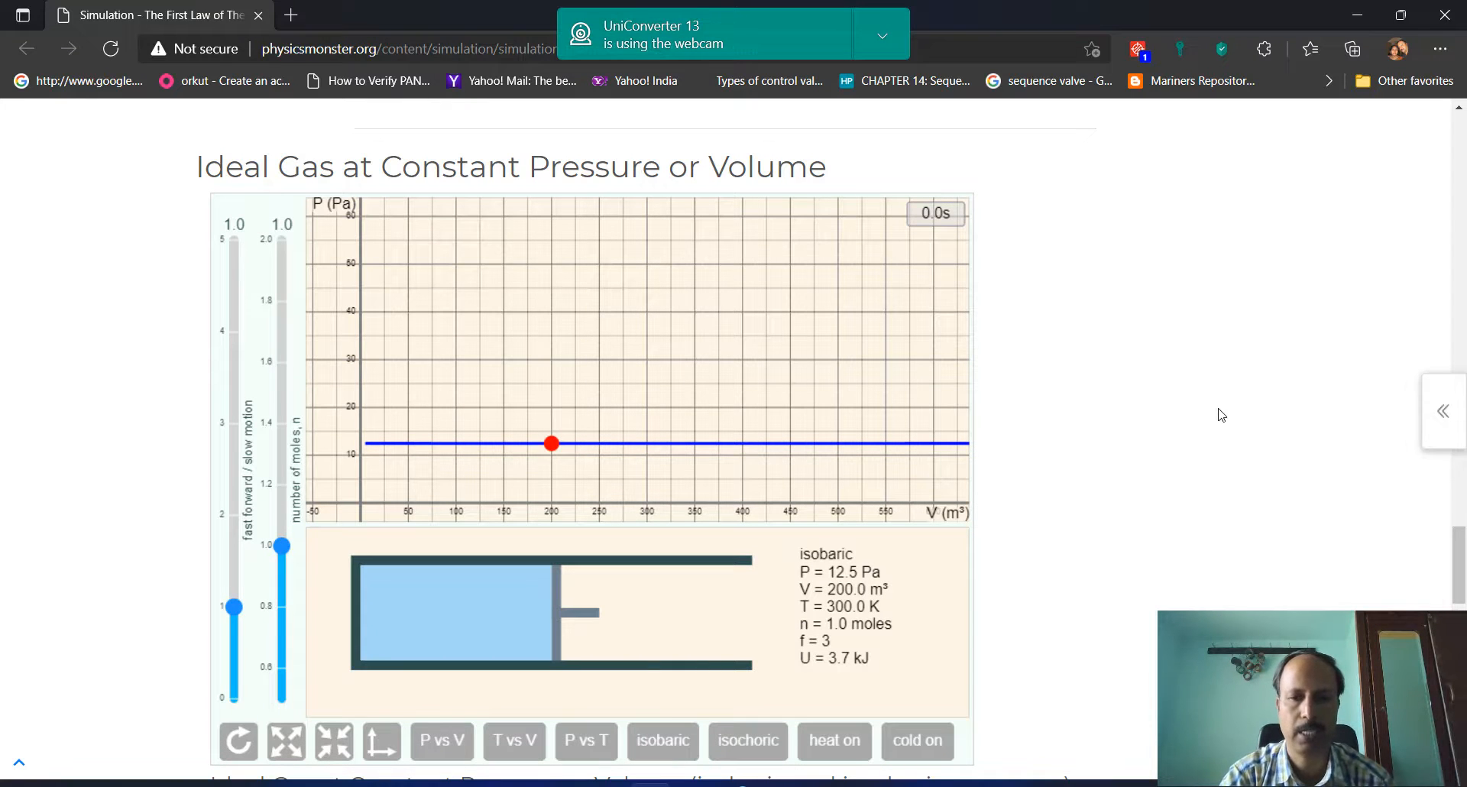
pyautogui.scroll(-1, 1066, 447)
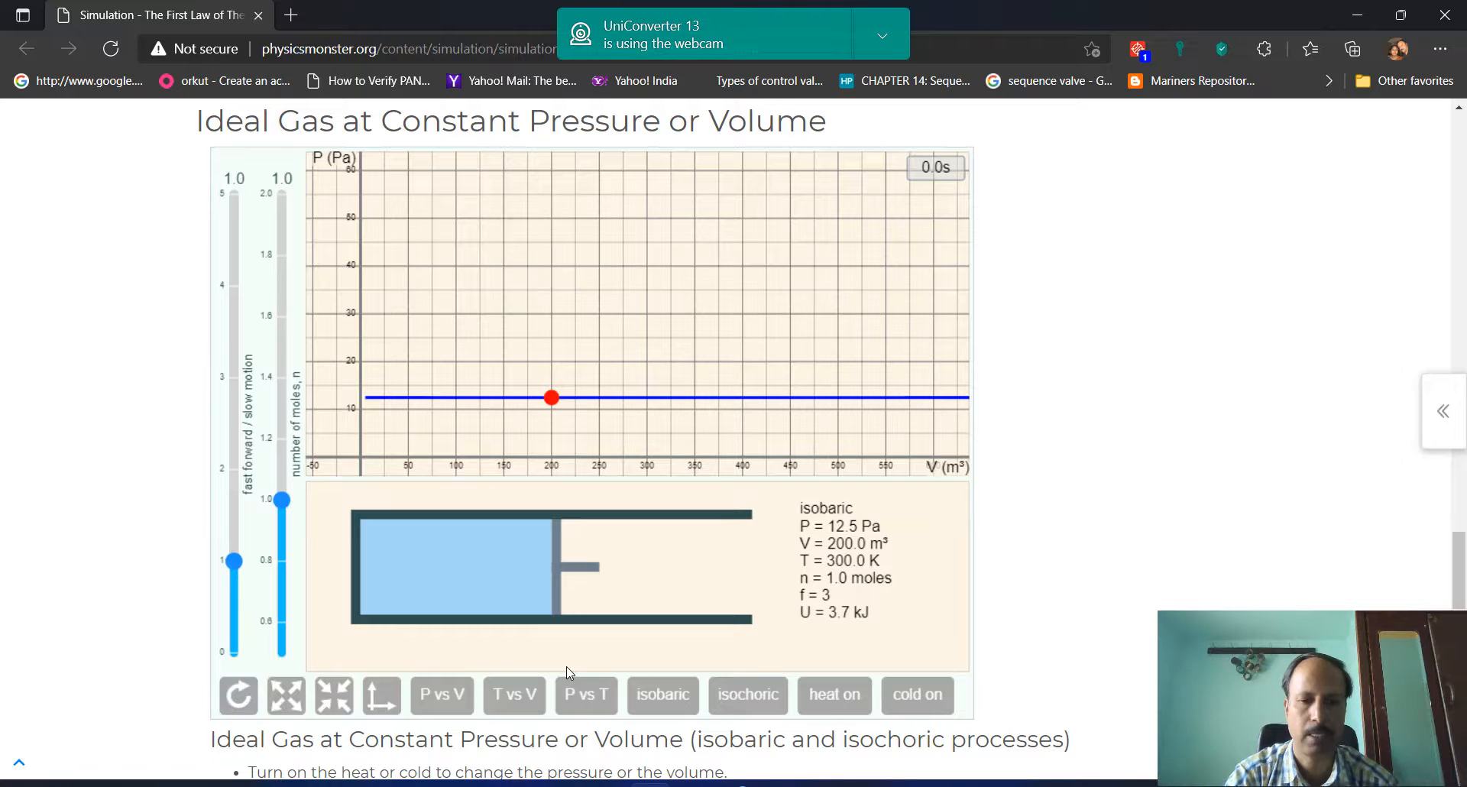
pyautogui.click(648, 692)
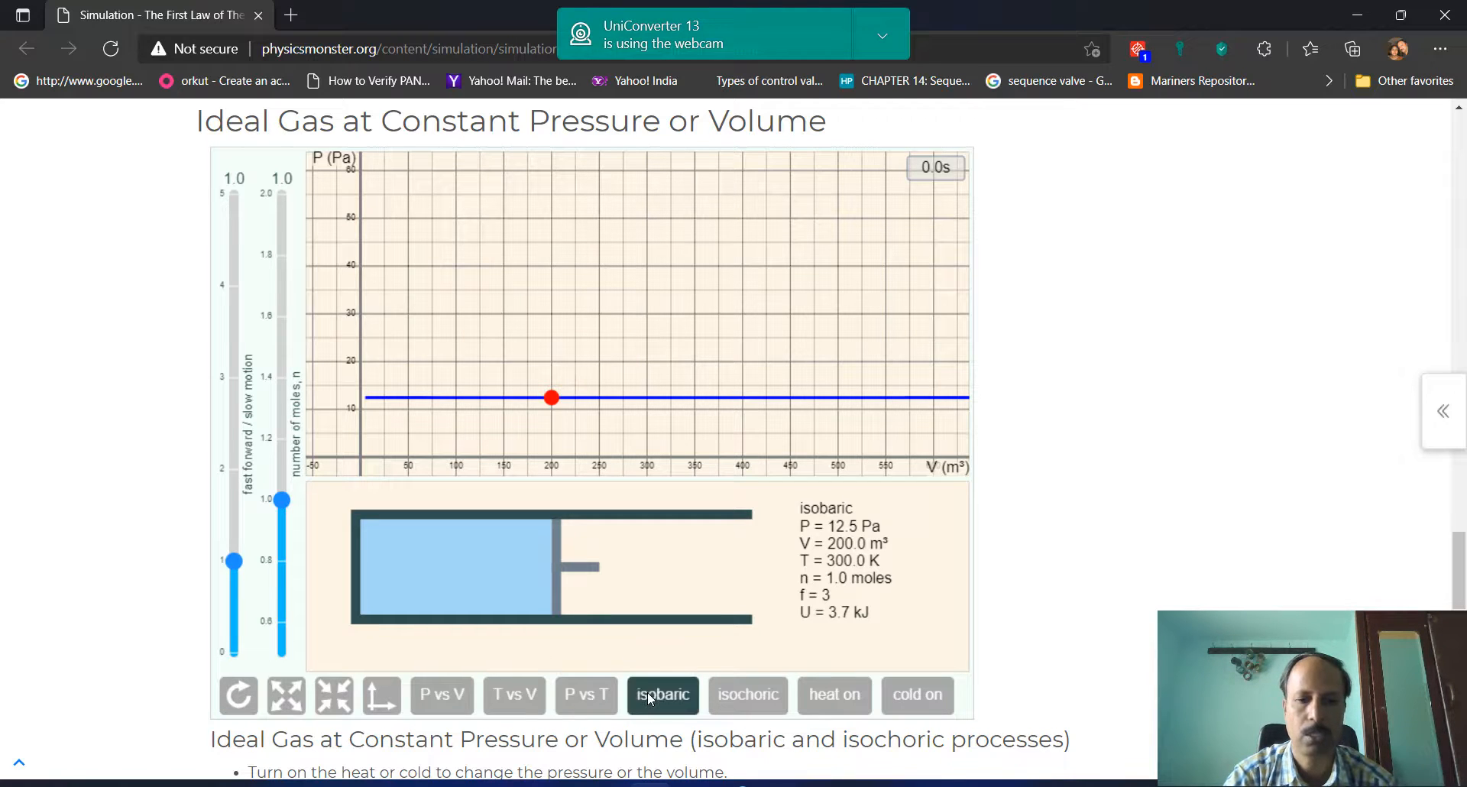
pyautogui.click(841, 699)
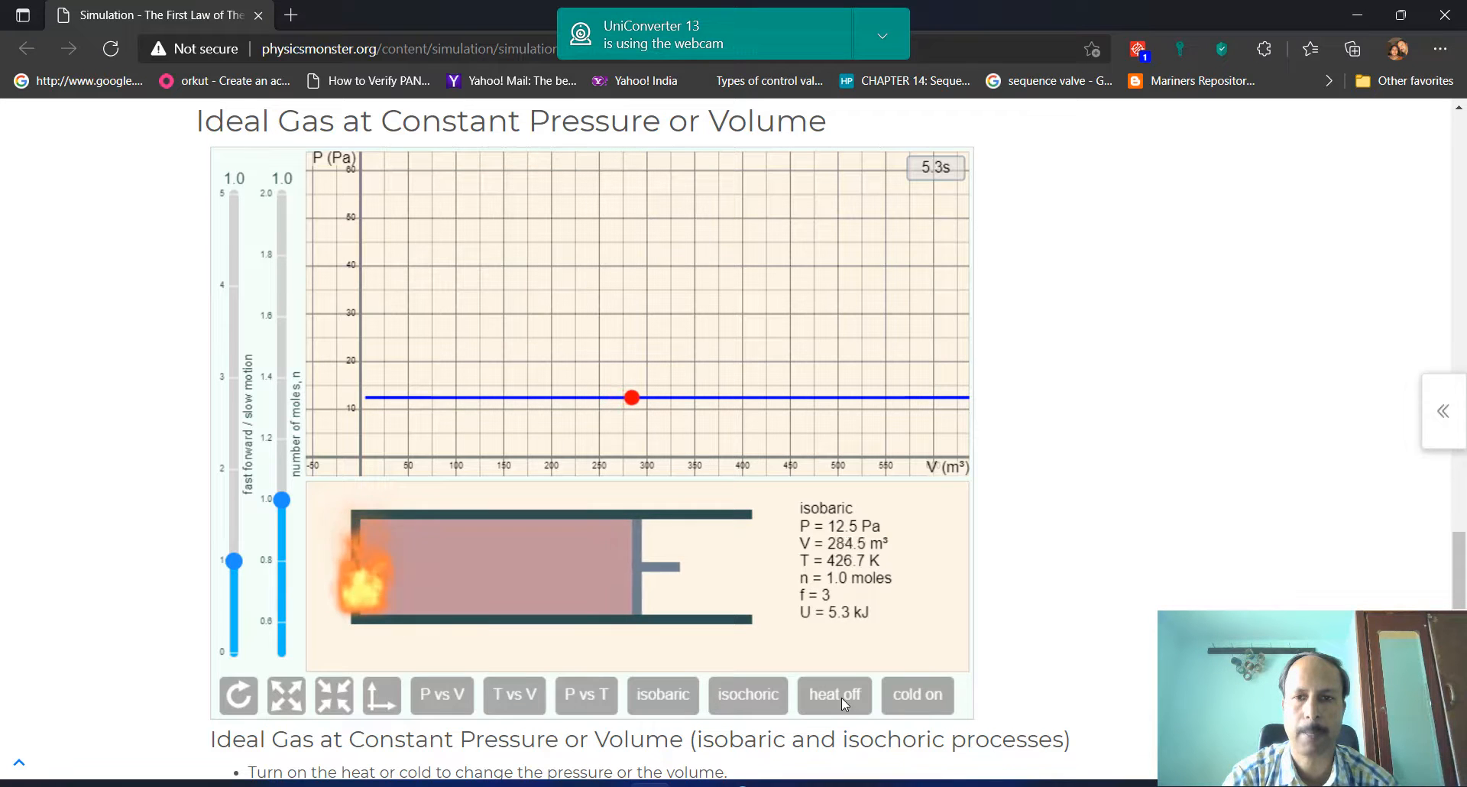
pyautogui.click(842, 699)
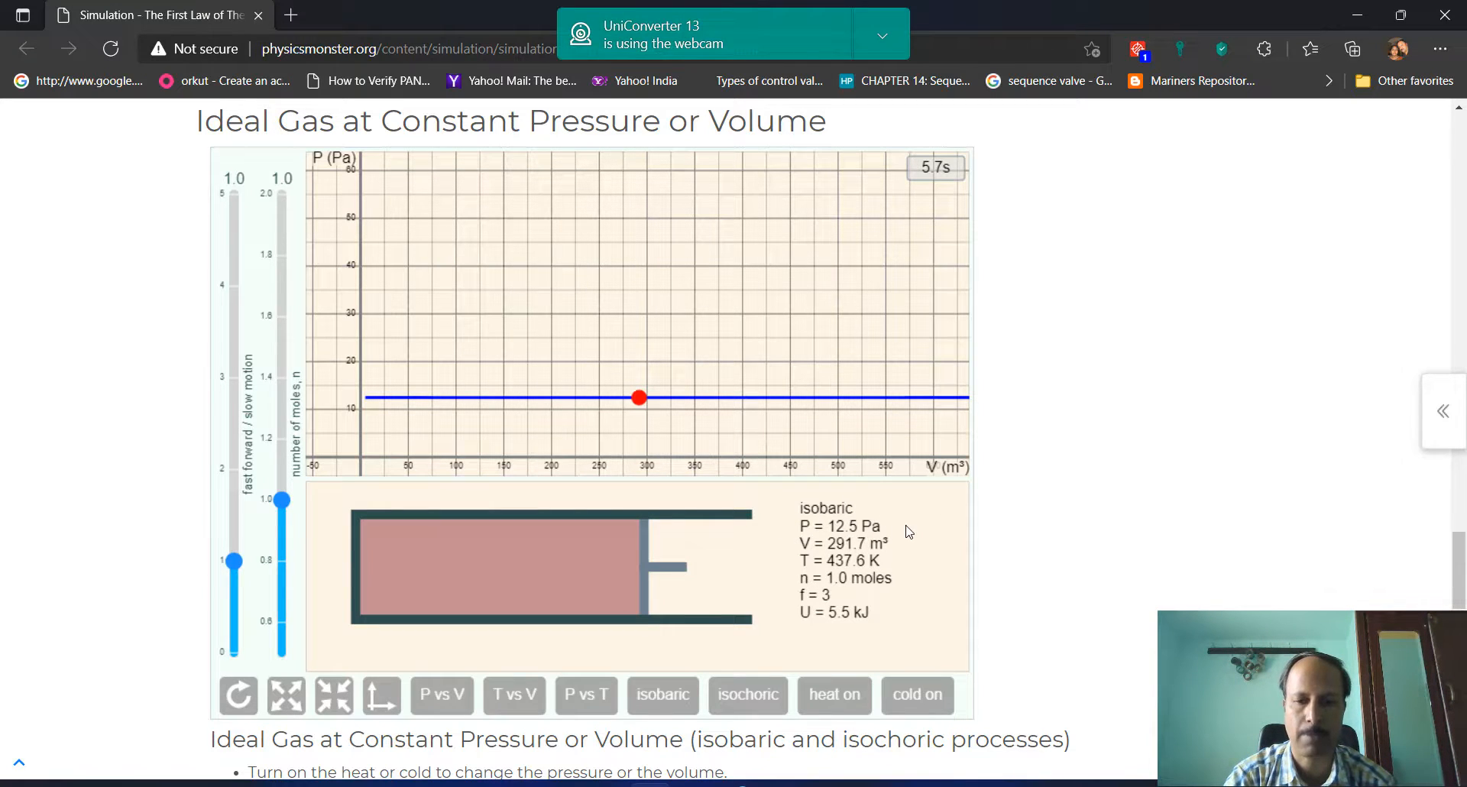
# Switch to the Excel data sheet and set the final volume V2 to the simulation's 291.7 m3
pyautogui.hotkey('alt', 'Tab')
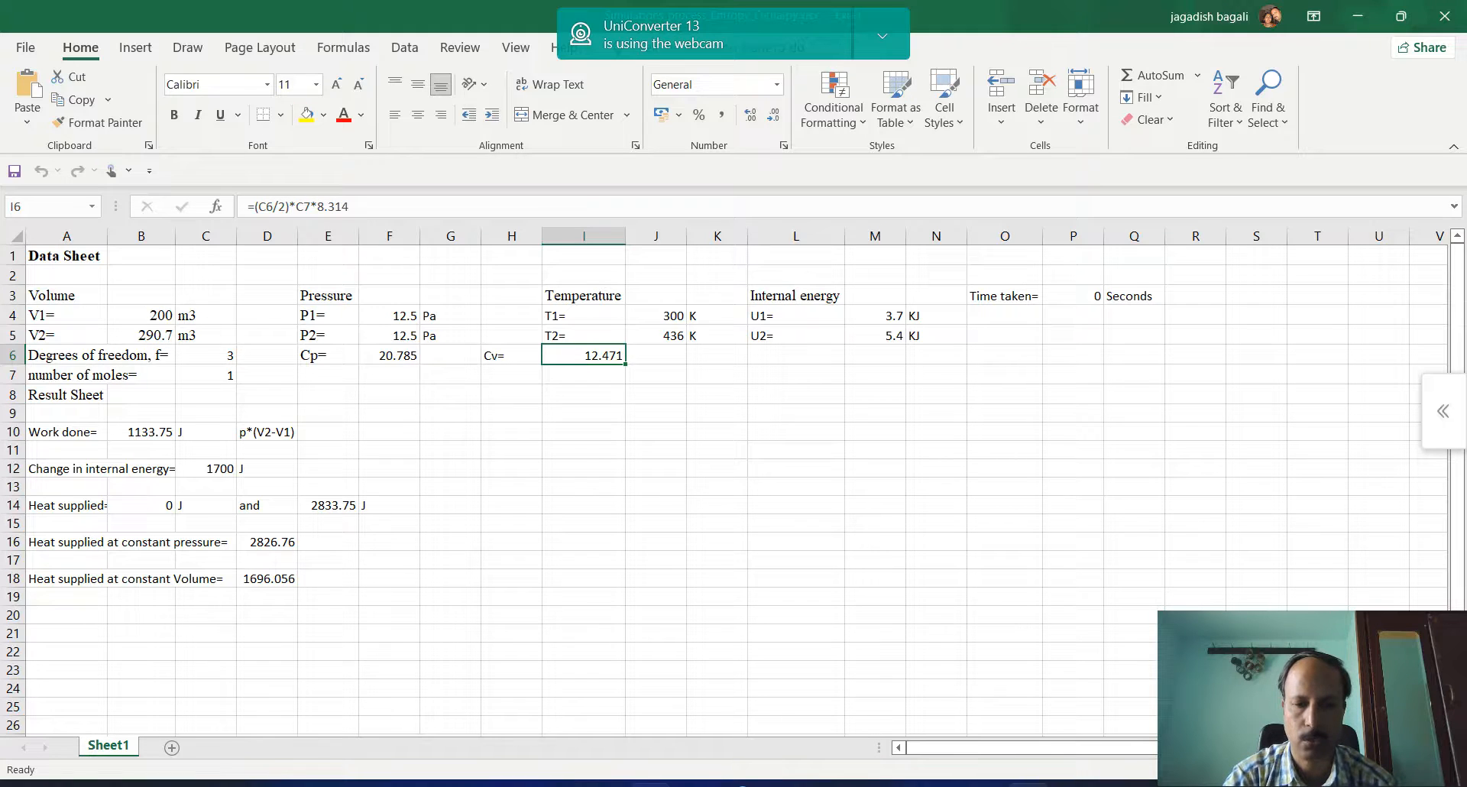
pyautogui.hotkey('alt', 'Tab')
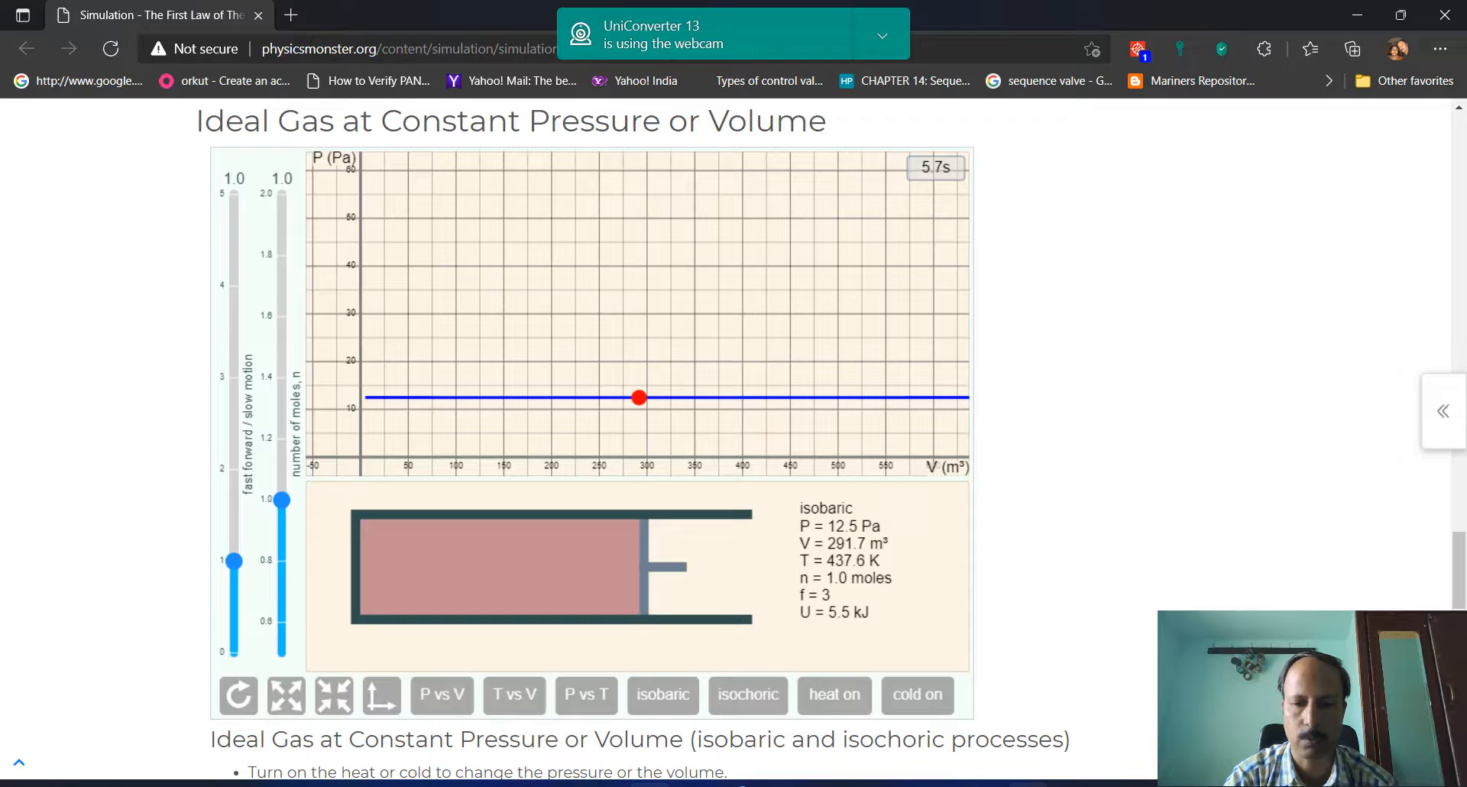
pyautogui.hotkey('alt', 'Tab')
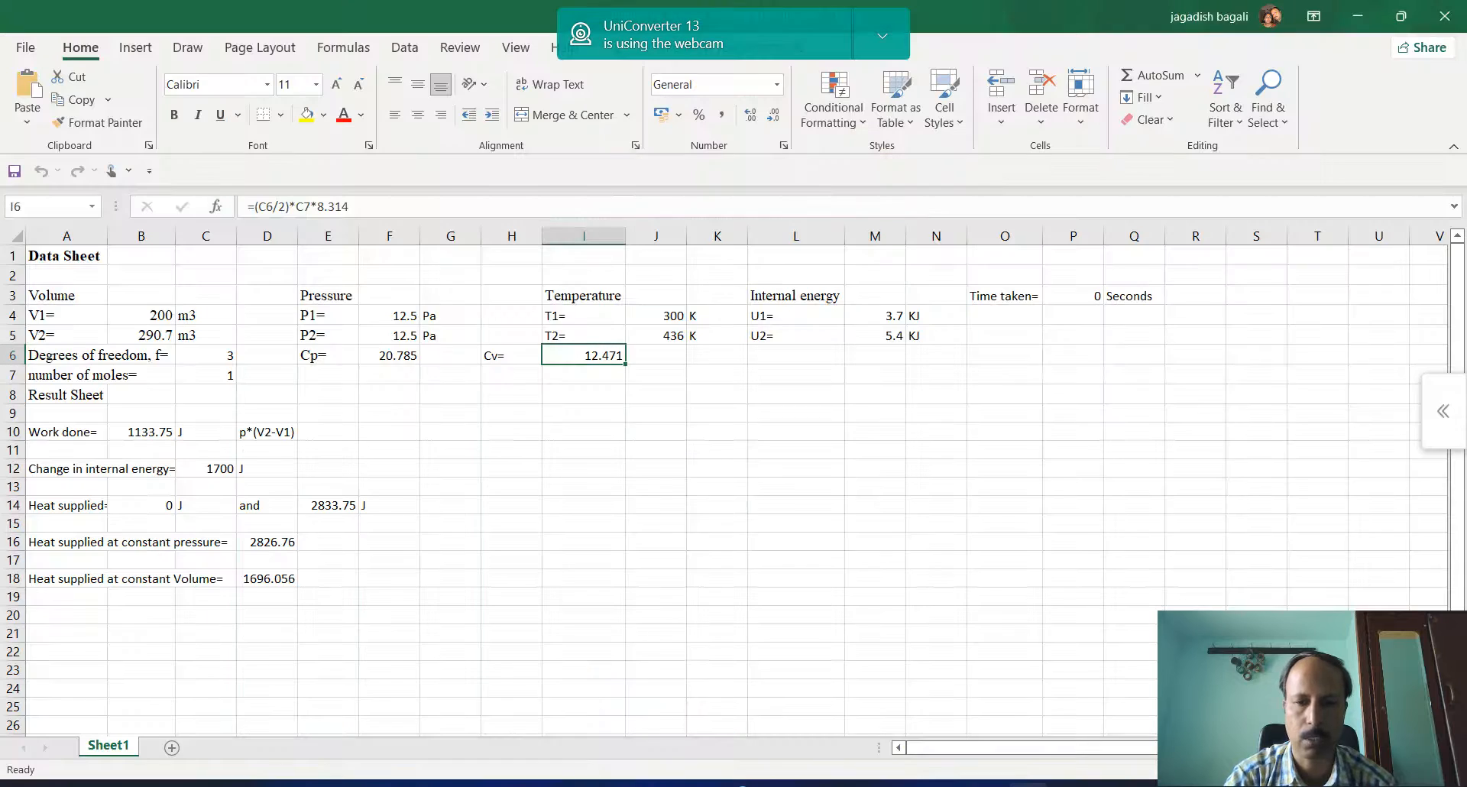
pyautogui.click(168, 335)
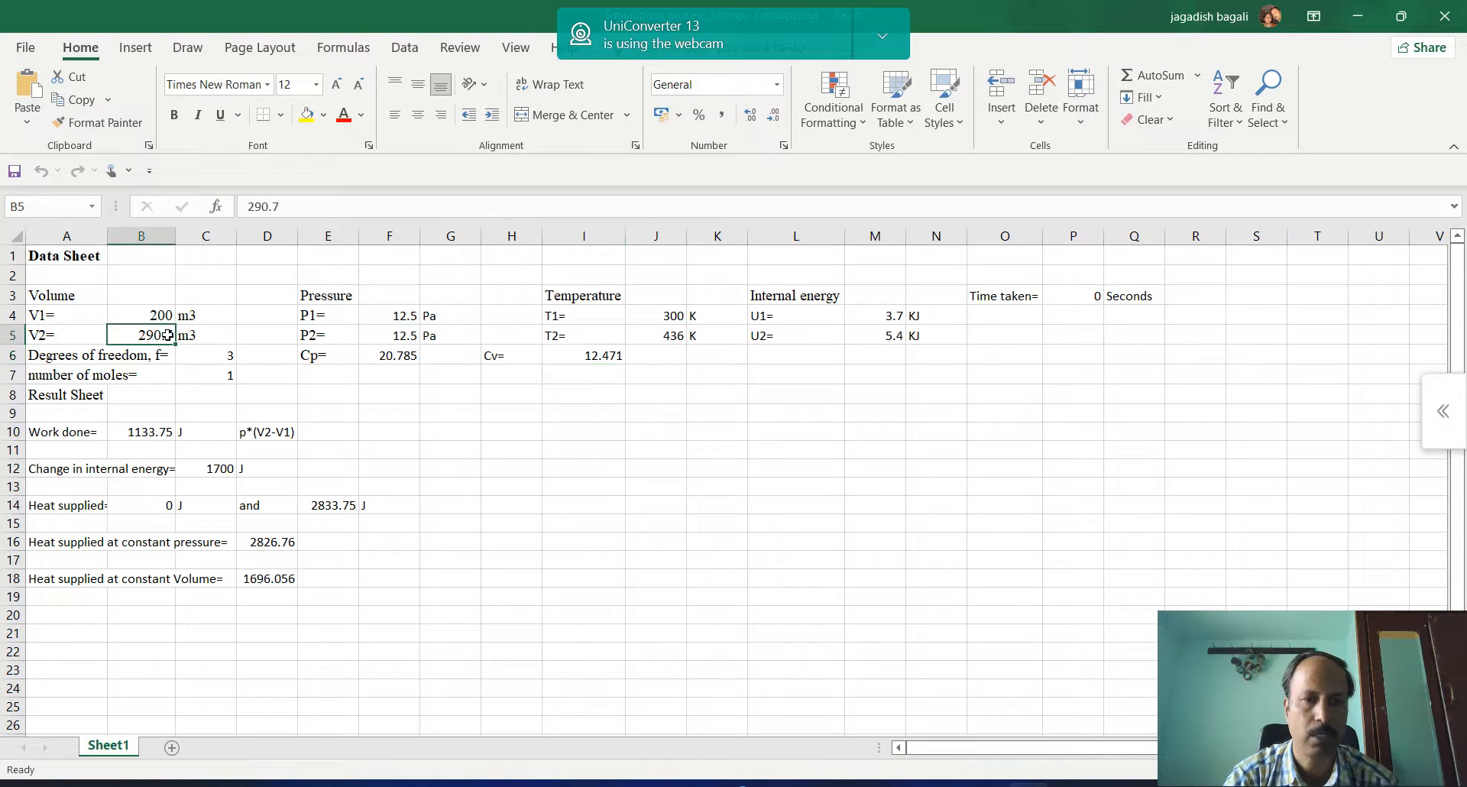
pyautogui.click(289, 208)
pyautogui.press('BackSpace')
pyautogui.press('BackSpace')
pyautogui.press('BackSpace')
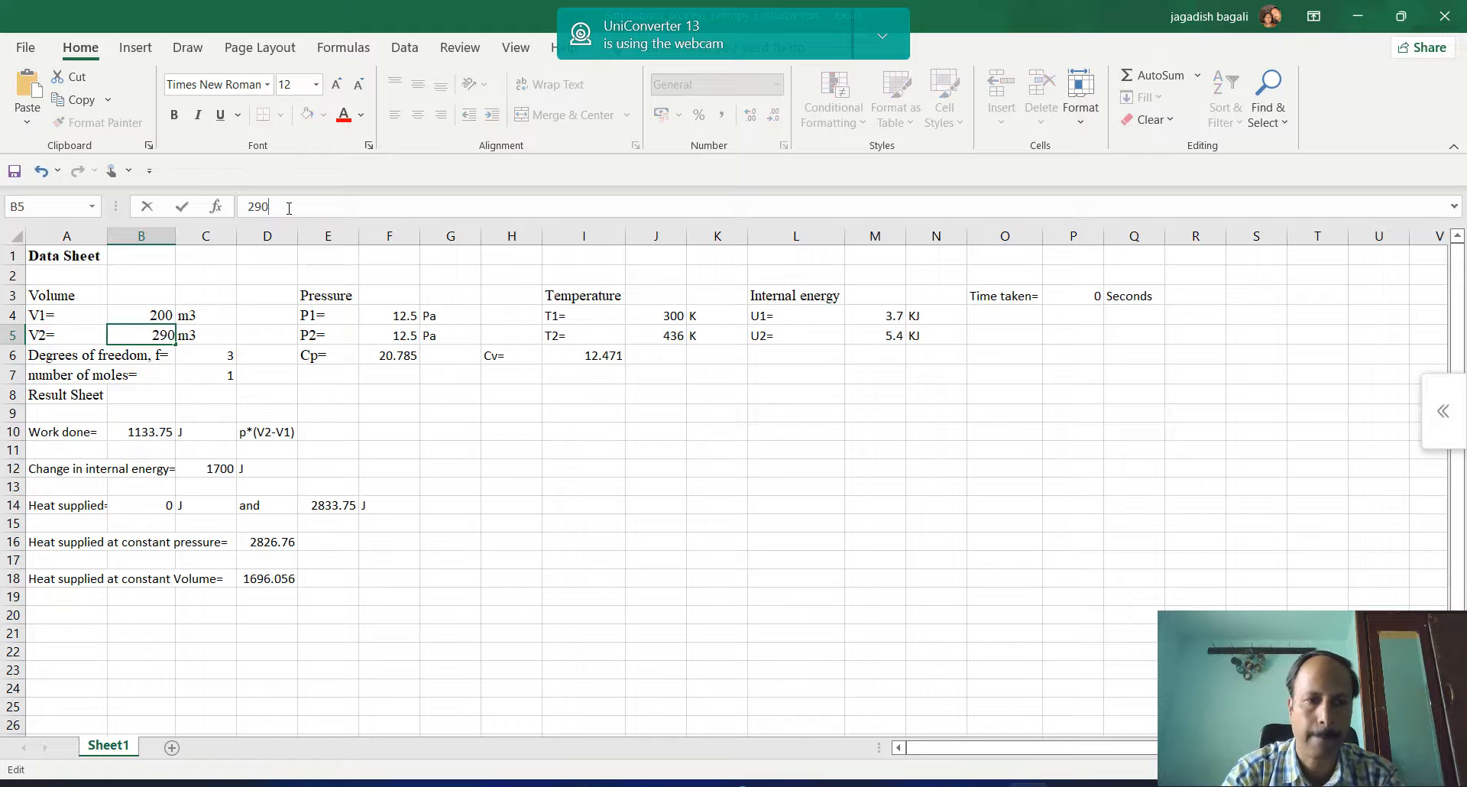
pyautogui.write('1.7')
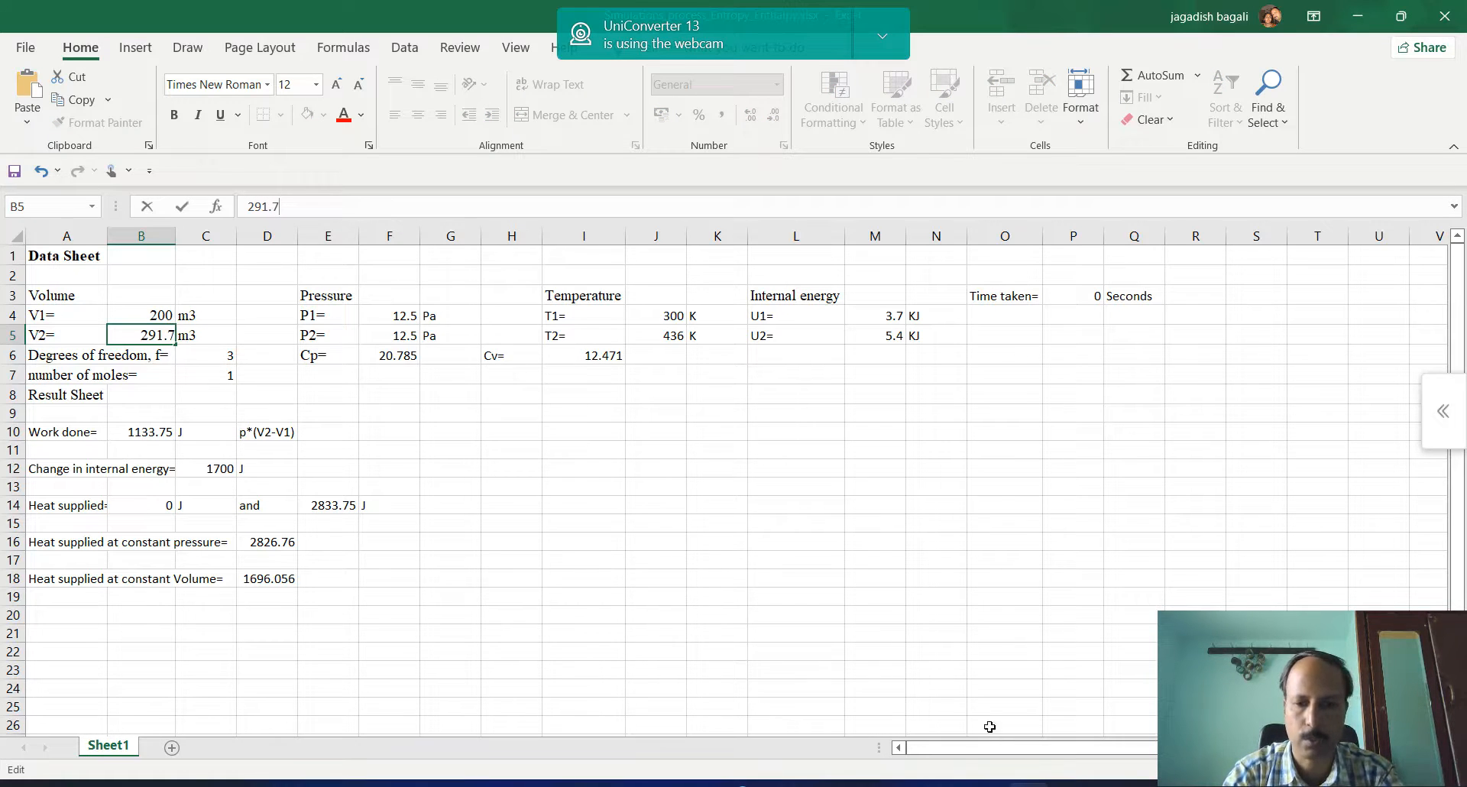
# Check the final temperature in the browser simulation and set T2 in the Excel data sheet to 437.6 K
pyautogui.hotkey('alt', 'Tab')
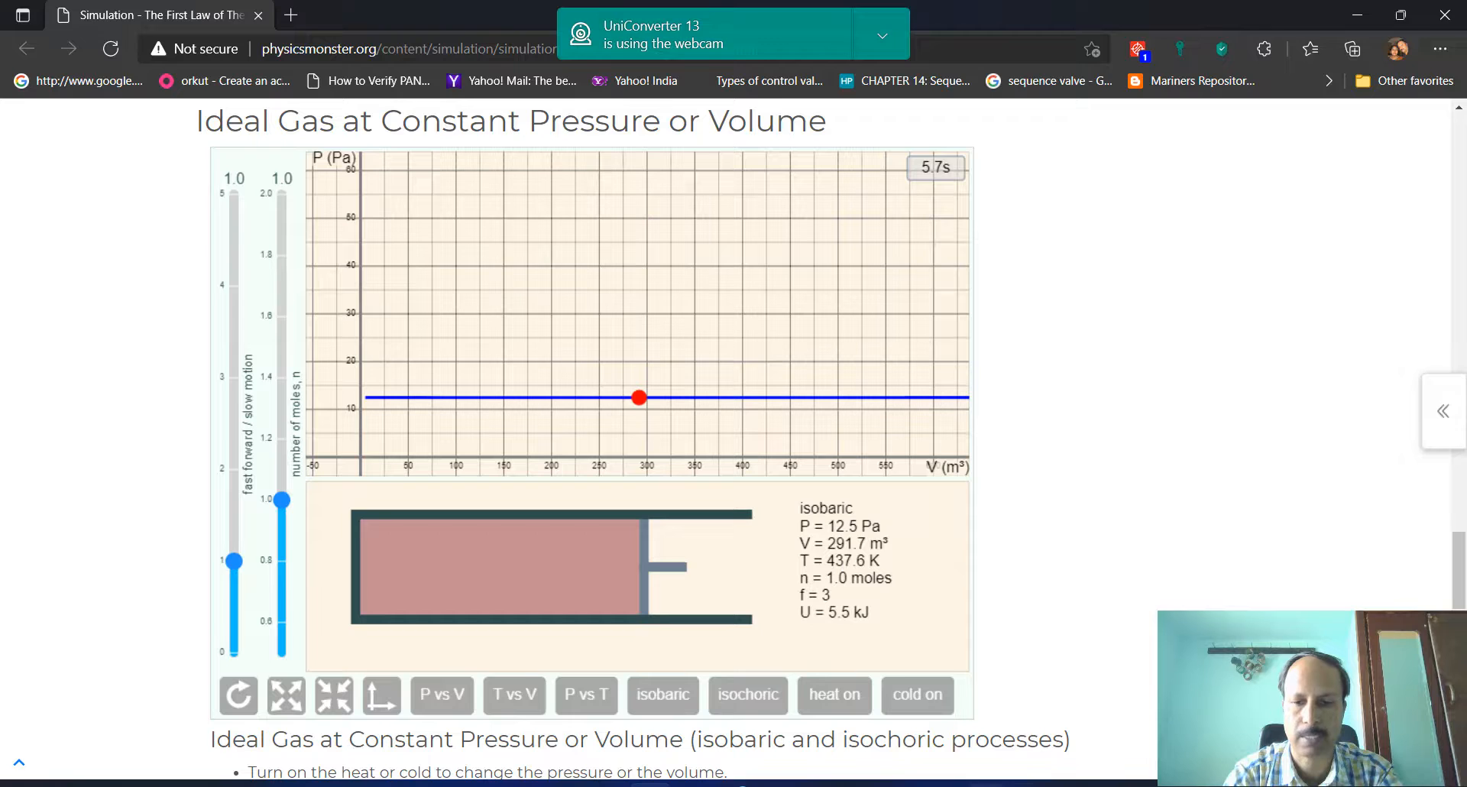
pyautogui.hotkey('alt', 'Tab')
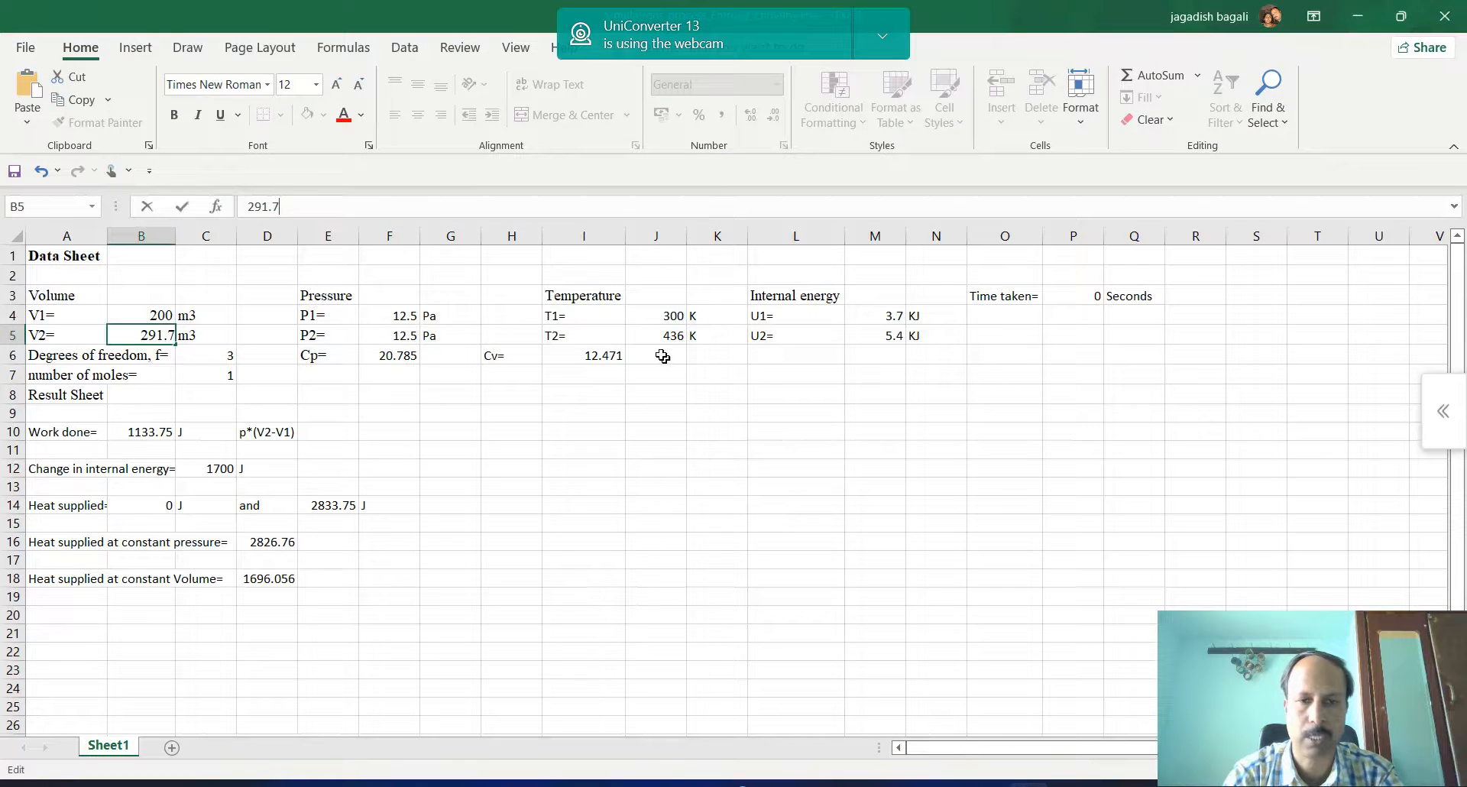
pyautogui.click(661, 340)
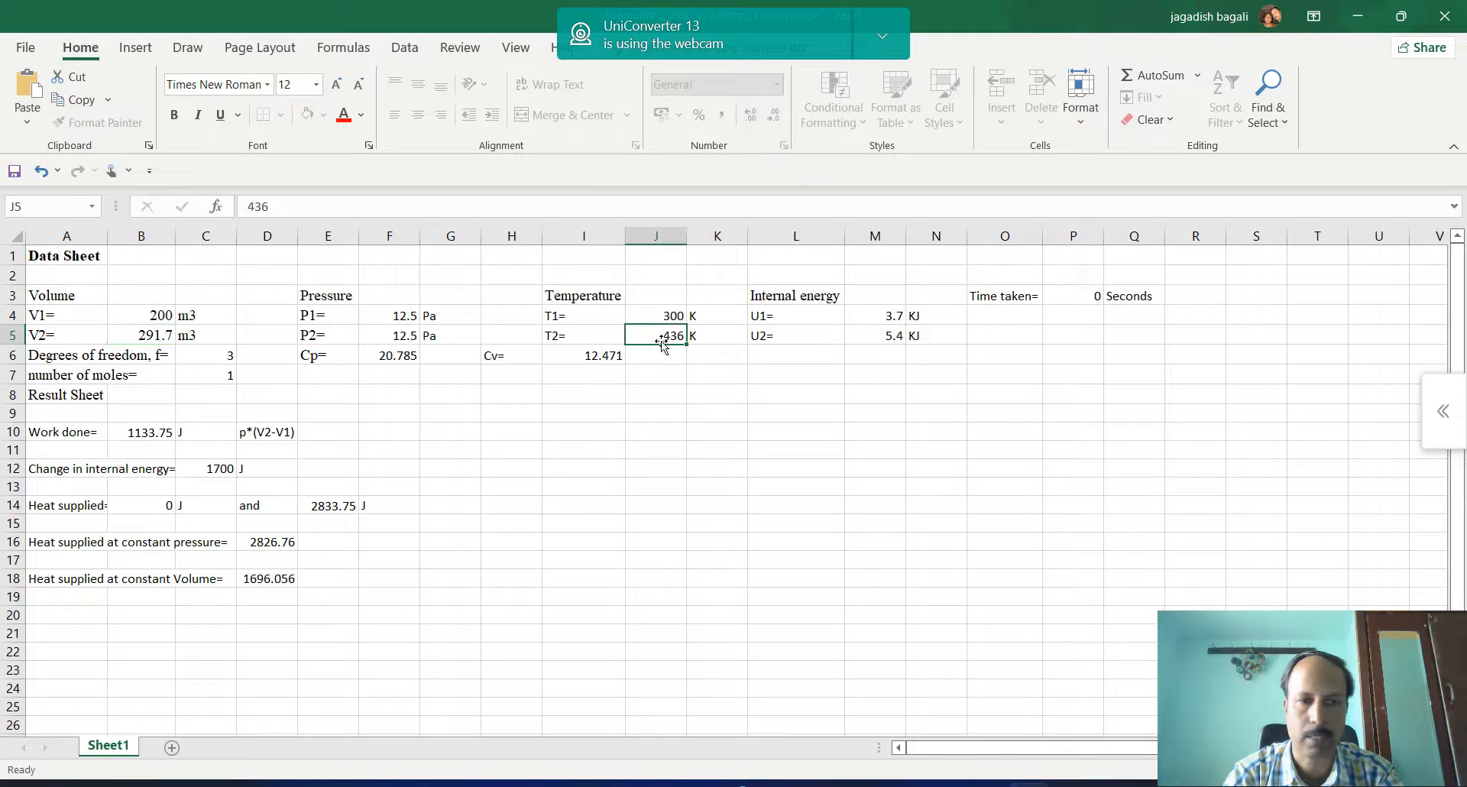
pyautogui.click(360, 211)
pyautogui.press('BackSpace')
pyautogui.write('7.6')
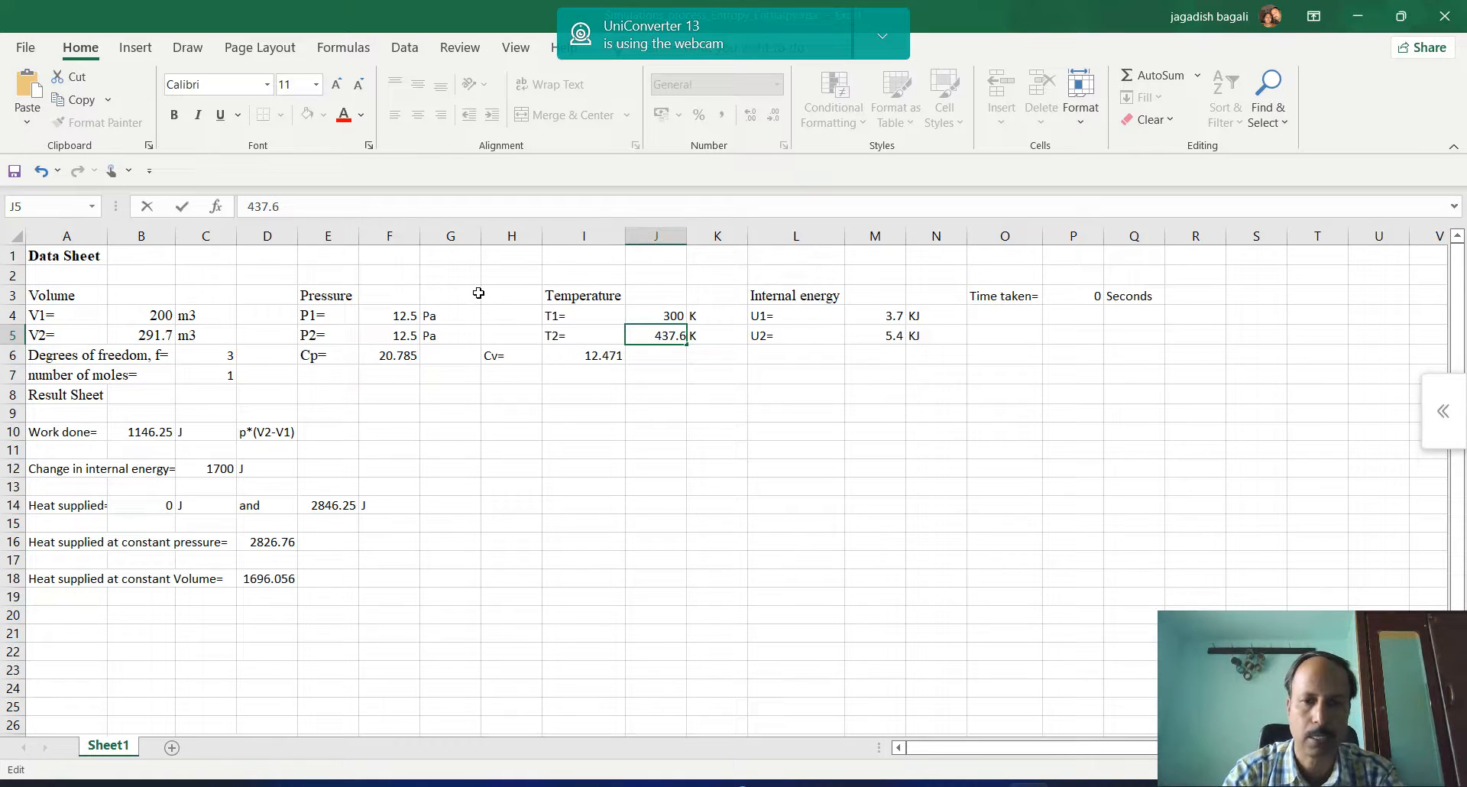
pyautogui.click(795, 468)
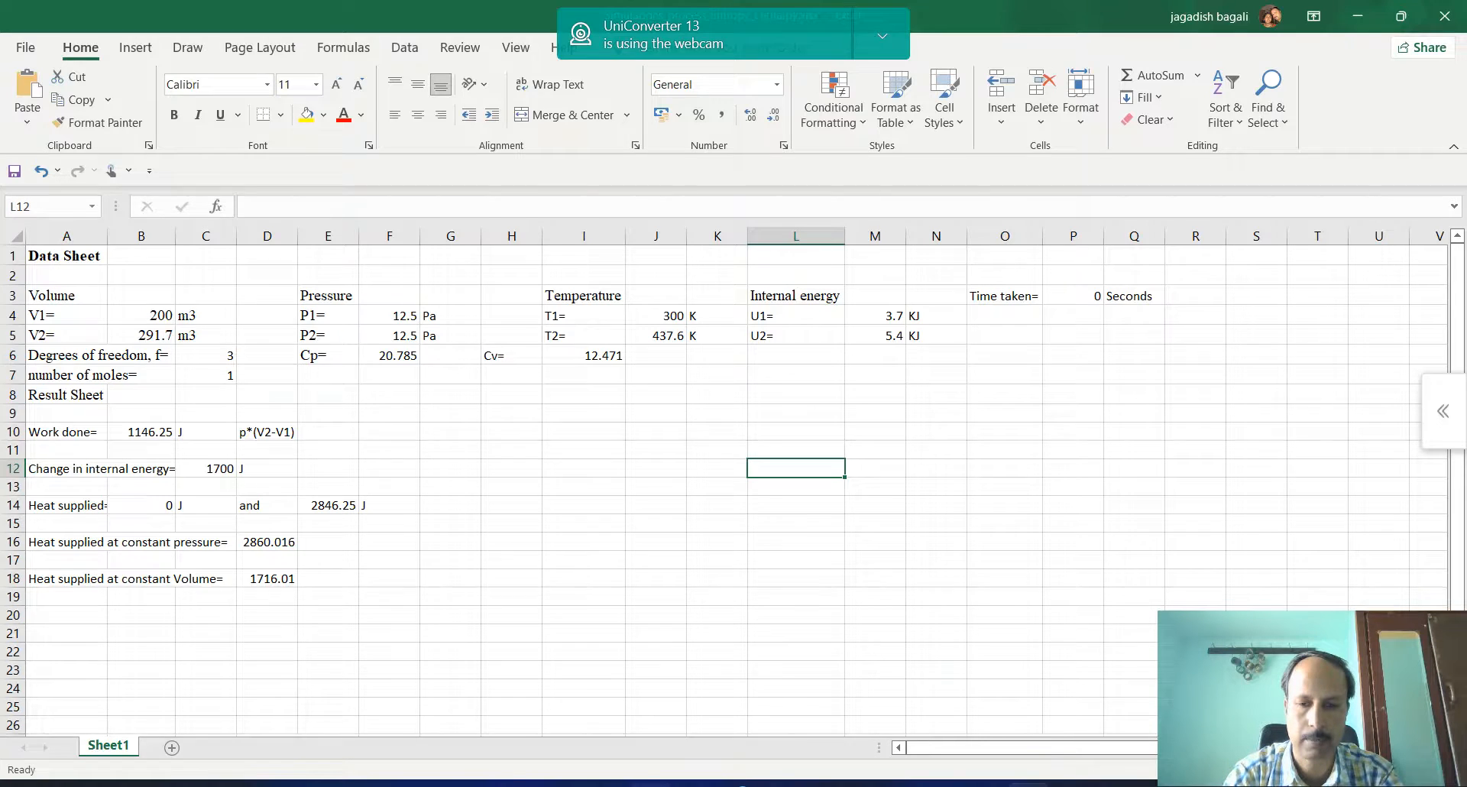
# Check the final internal energy in the browser simulation and set U2 in the Excel data sheet to 5.5 KJ
pyautogui.click(650, 785)
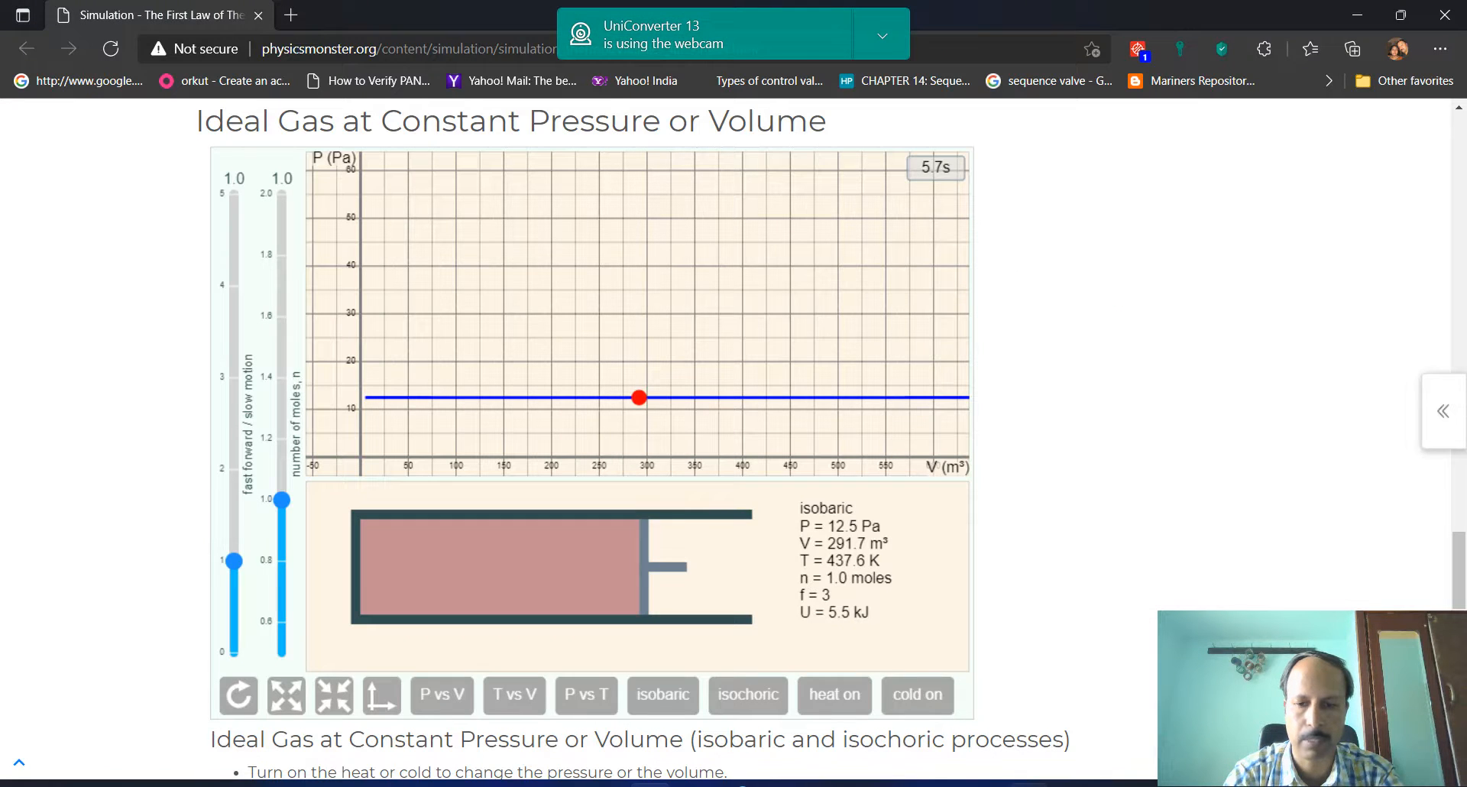
pyautogui.click(1030, 786)
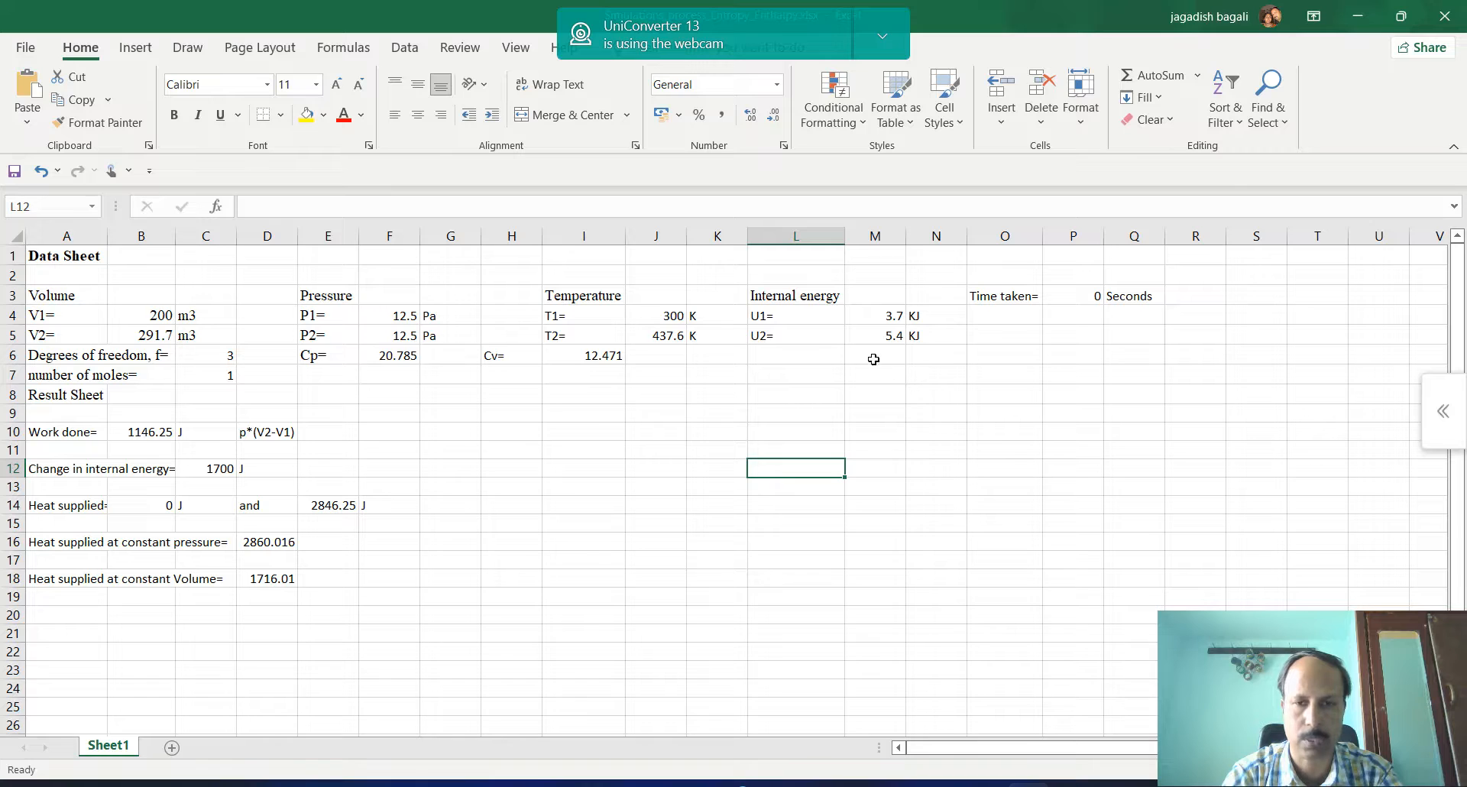
pyautogui.click(879, 335)
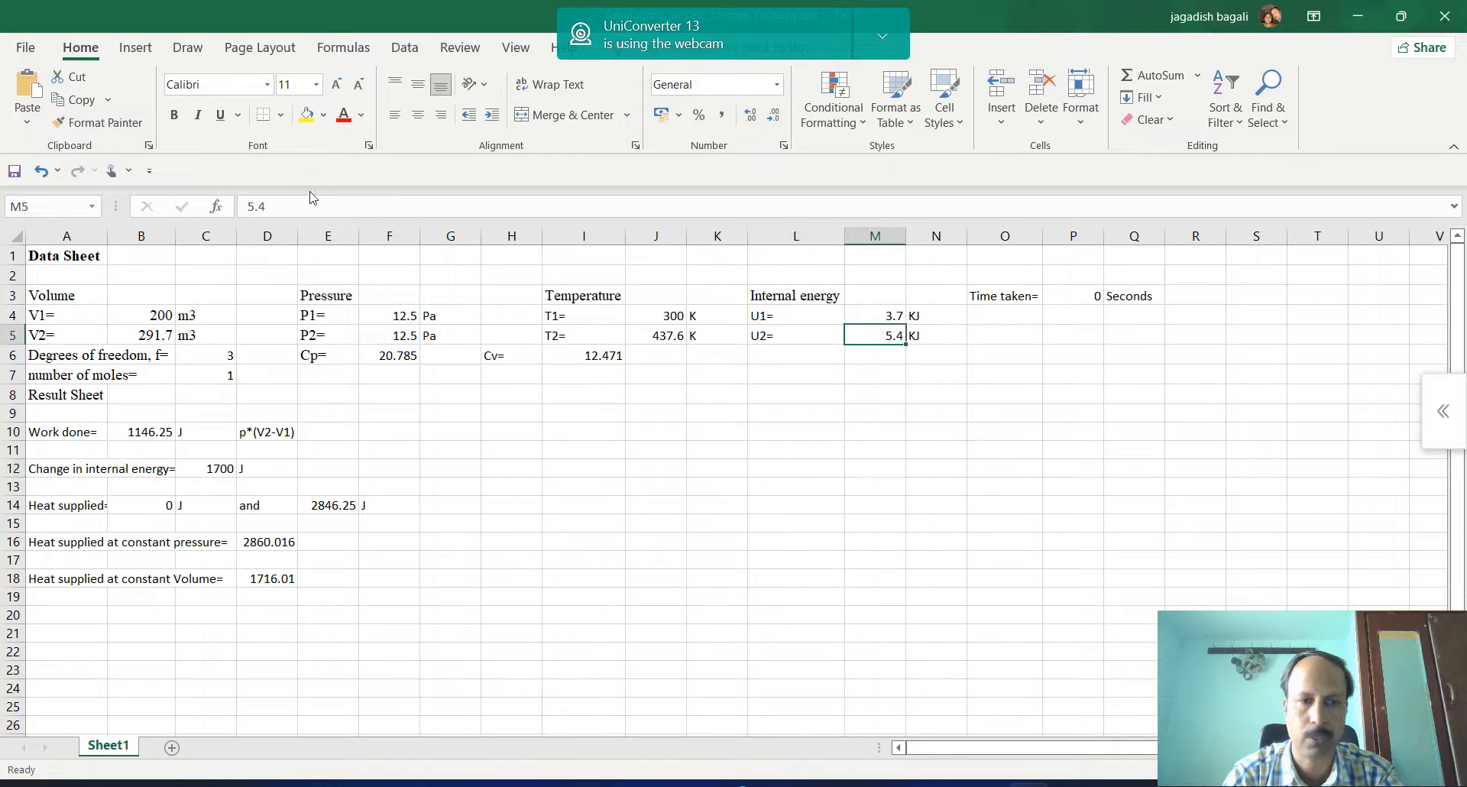
pyautogui.click(285, 206)
pyautogui.press('BackSpace')
pyautogui.write('s')
pyautogui.press('BackSpace')
pyautogui.write('5')
pyautogui.press('Return')
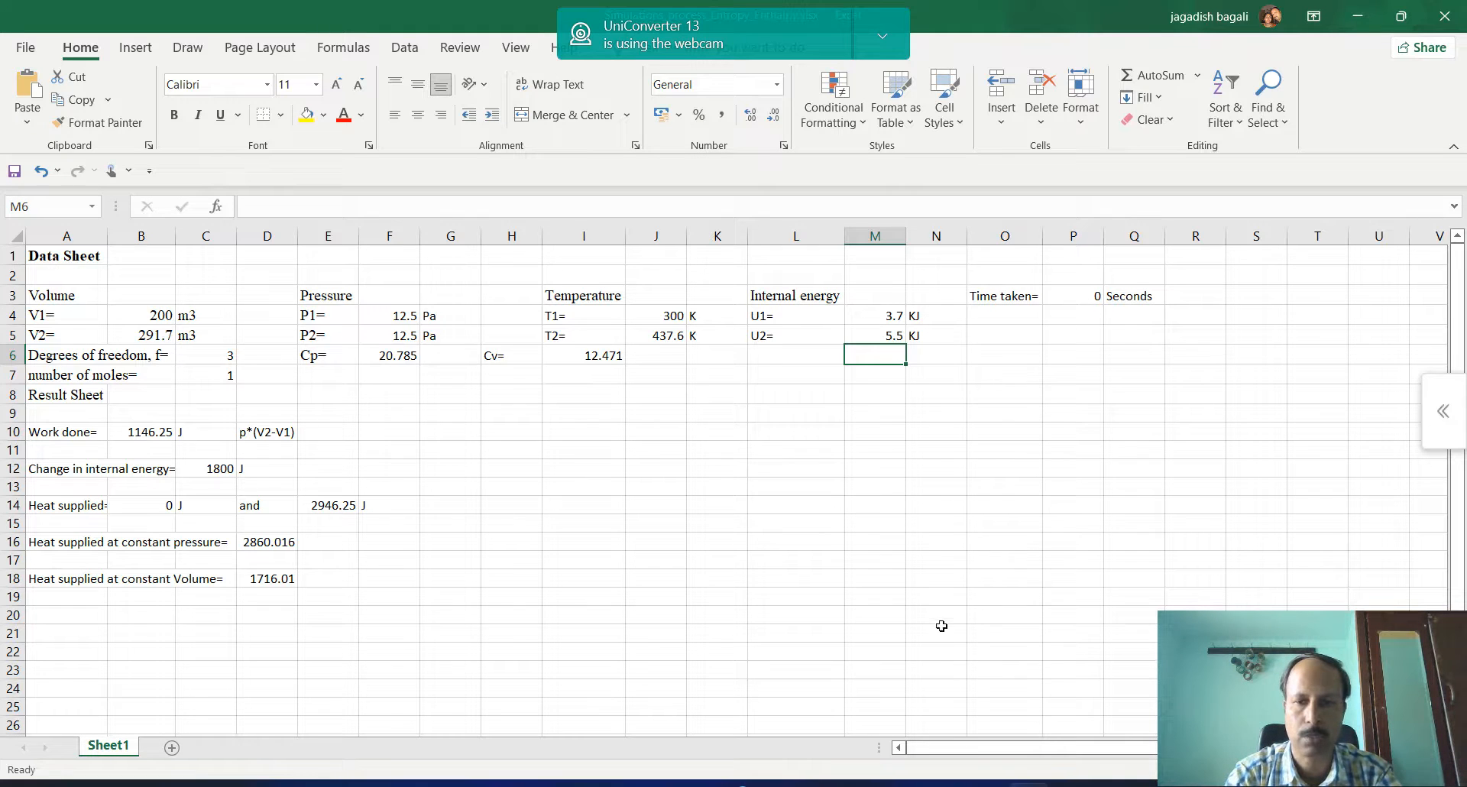
# Check the elapsed time in the browser simulation and set the time taken in the Excel data sheet to 5.7 seconds
pyautogui.hotkey('alt', 'Tab')
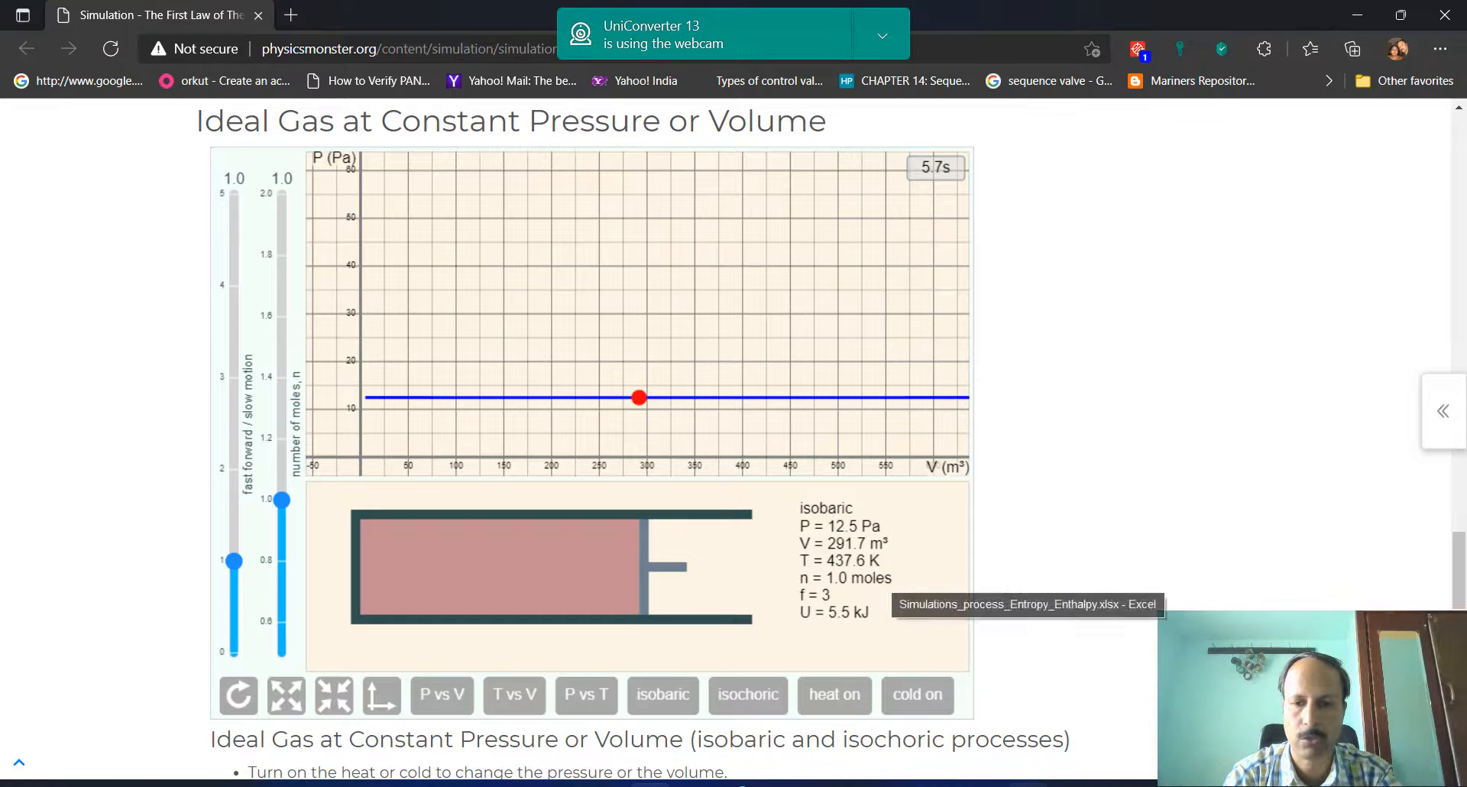
pyautogui.hotkey('alt', 'Tab')
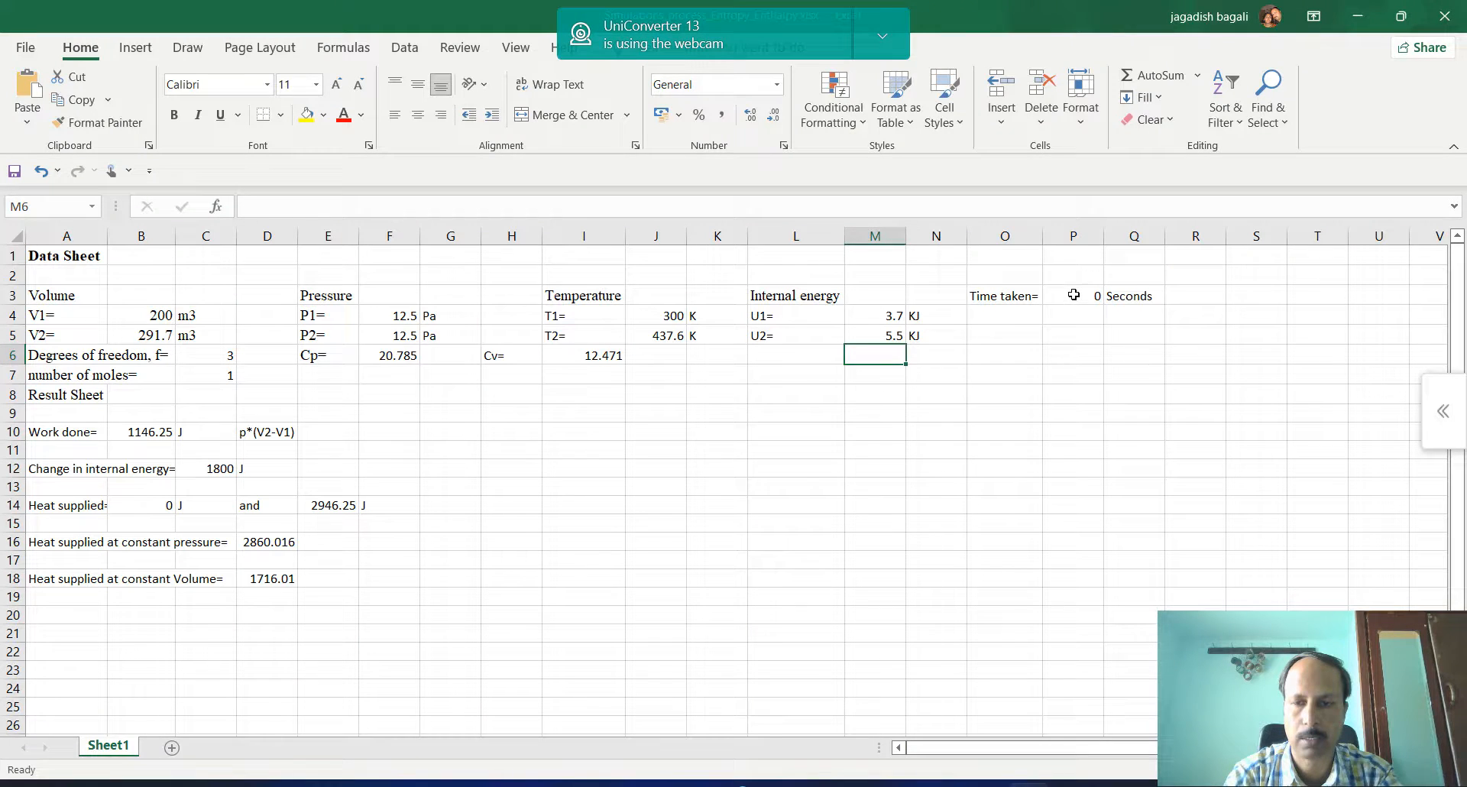
pyautogui.click(1074, 295)
pyautogui.write('5.7')
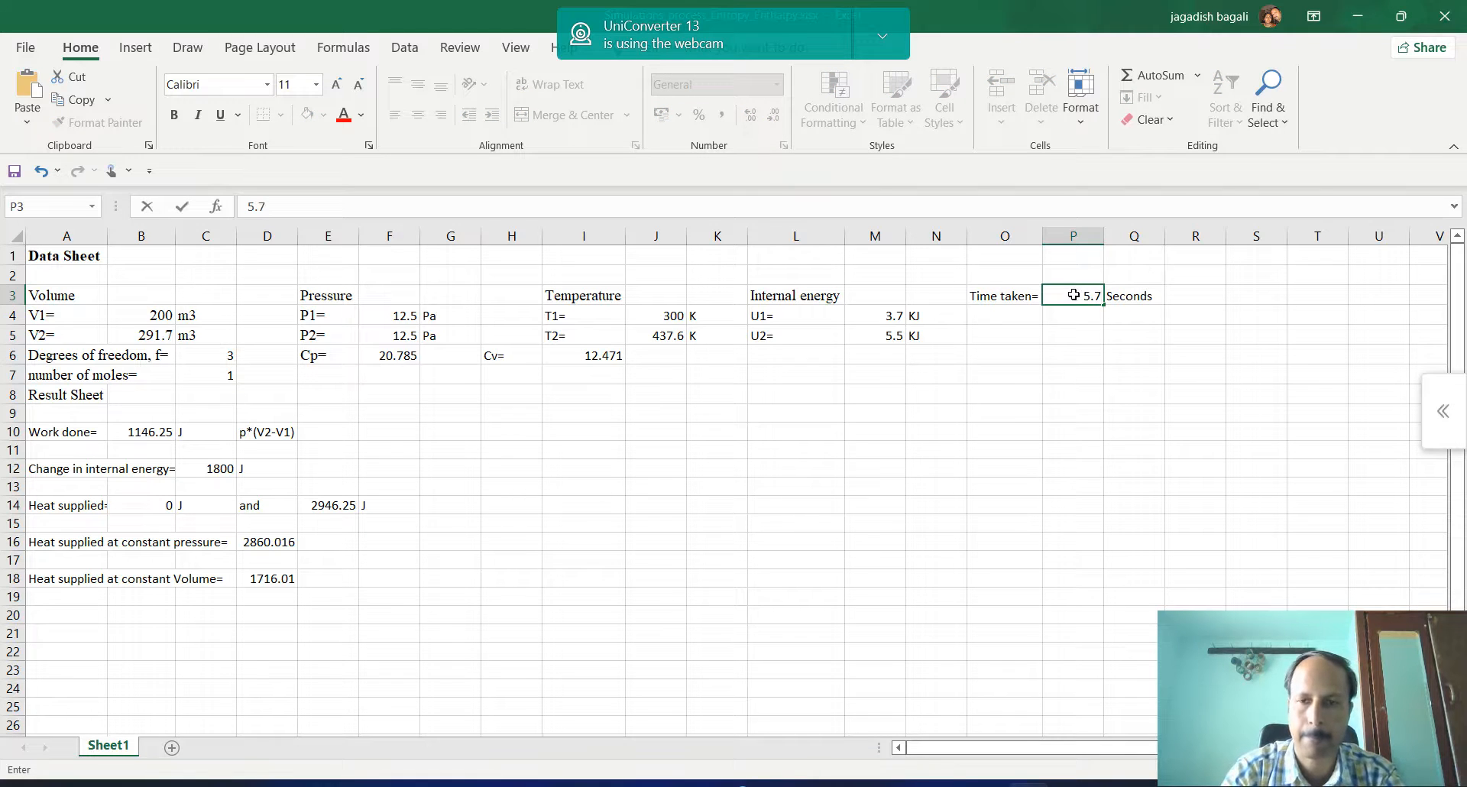
pyautogui.press('Return')
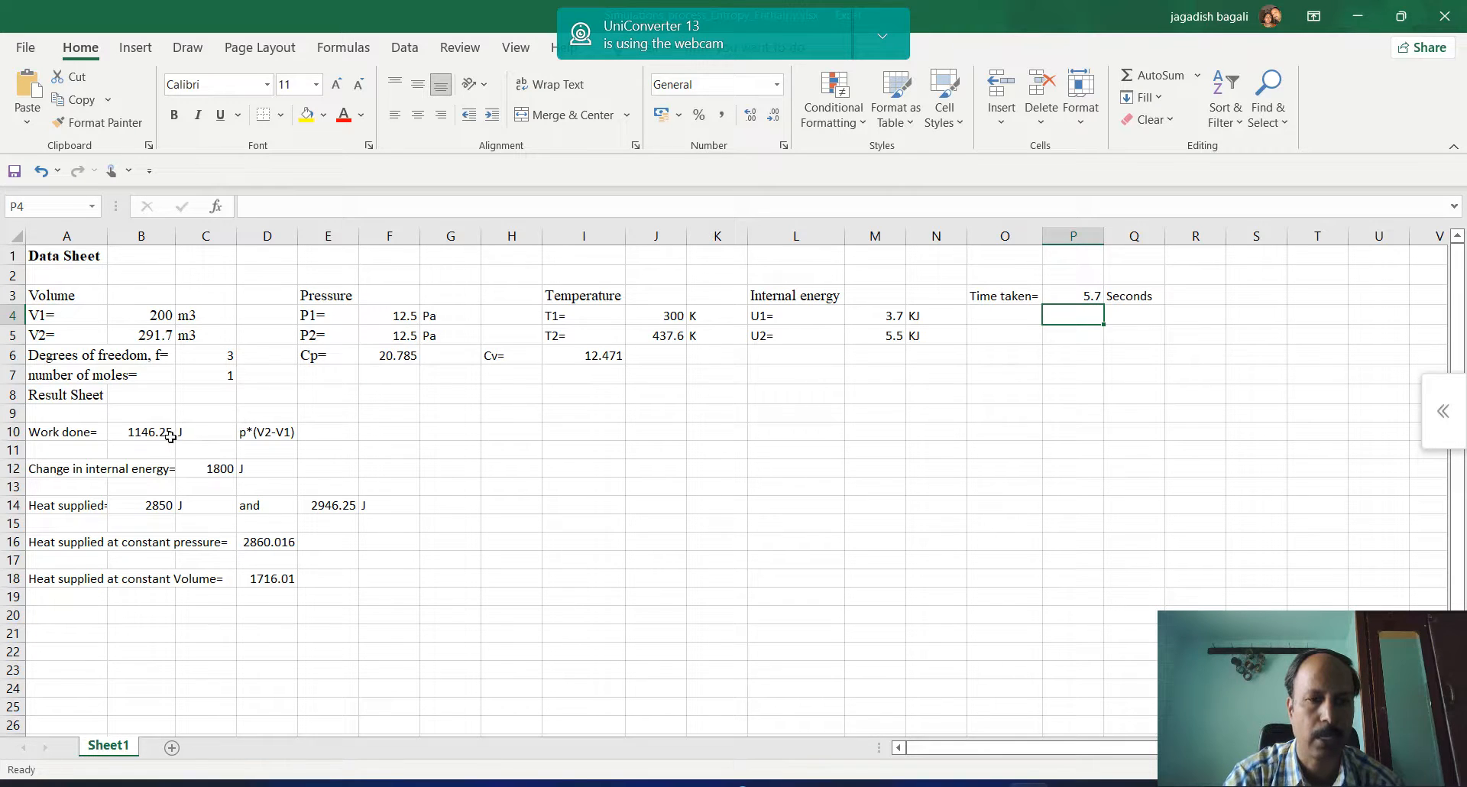
# Examine the result sheet formulas for work done, change in internal energy and the time-based heat supplied
pyautogui.click(149, 431)
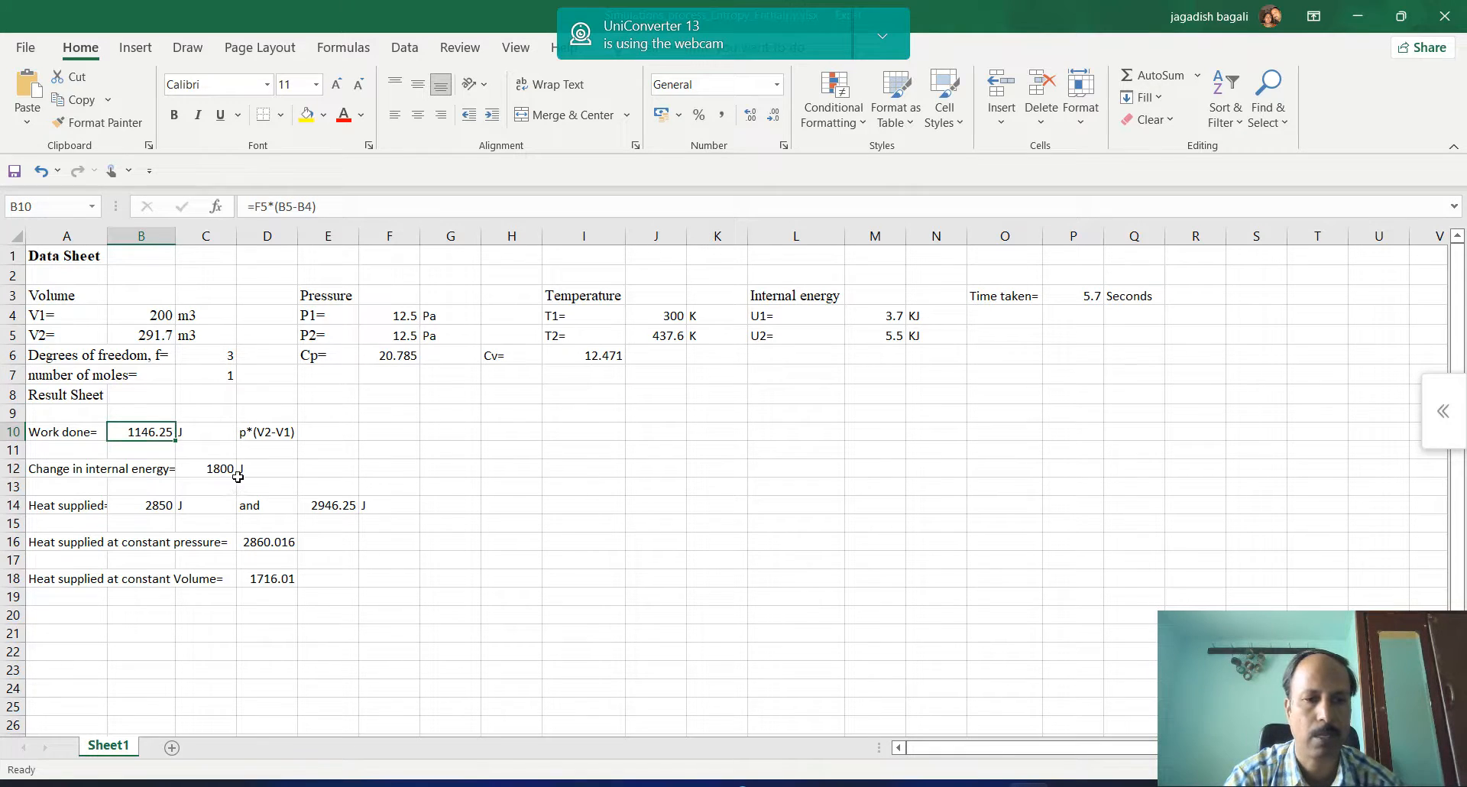
pyautogui.click(213, 472)
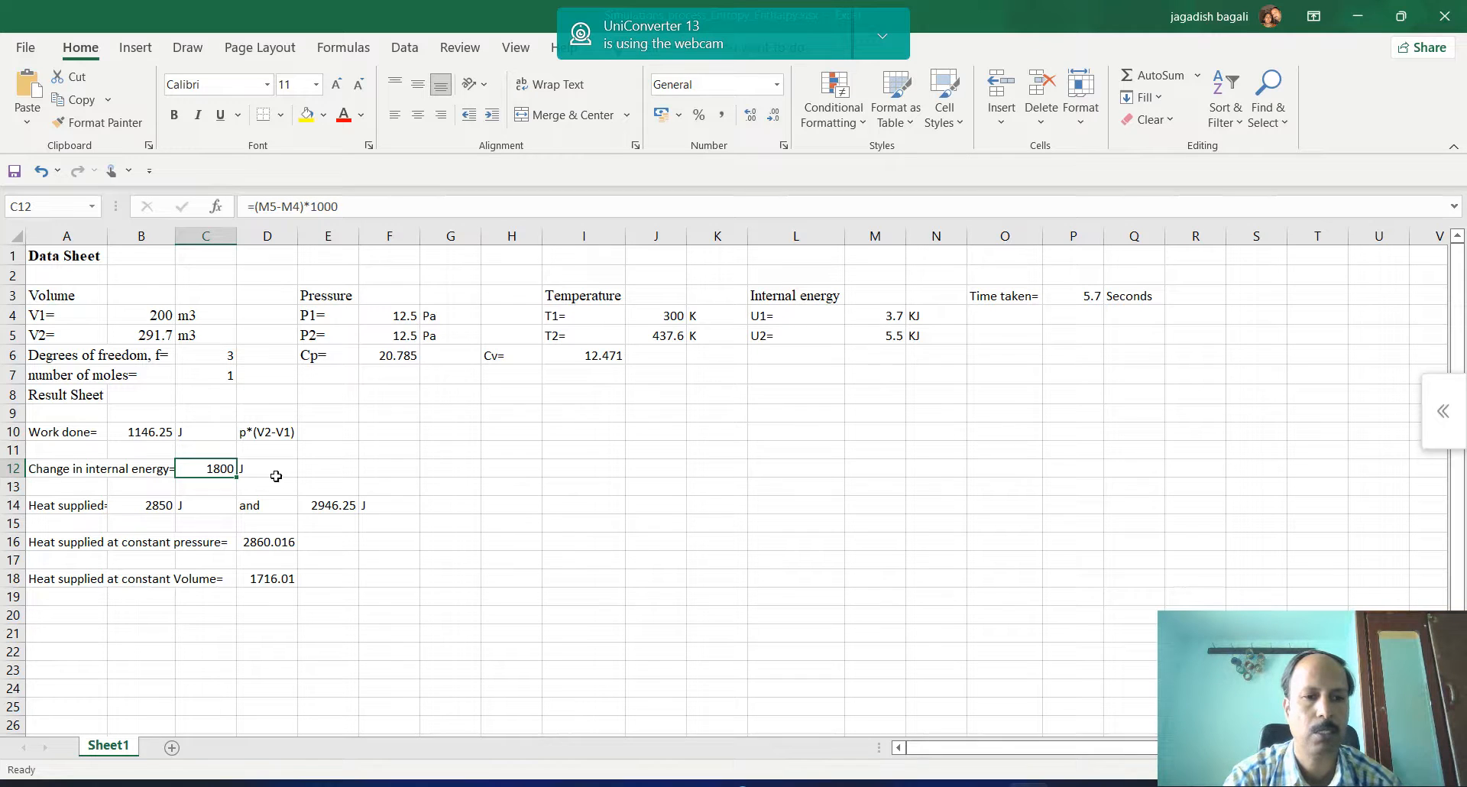
pyautogui.click(158, 506)
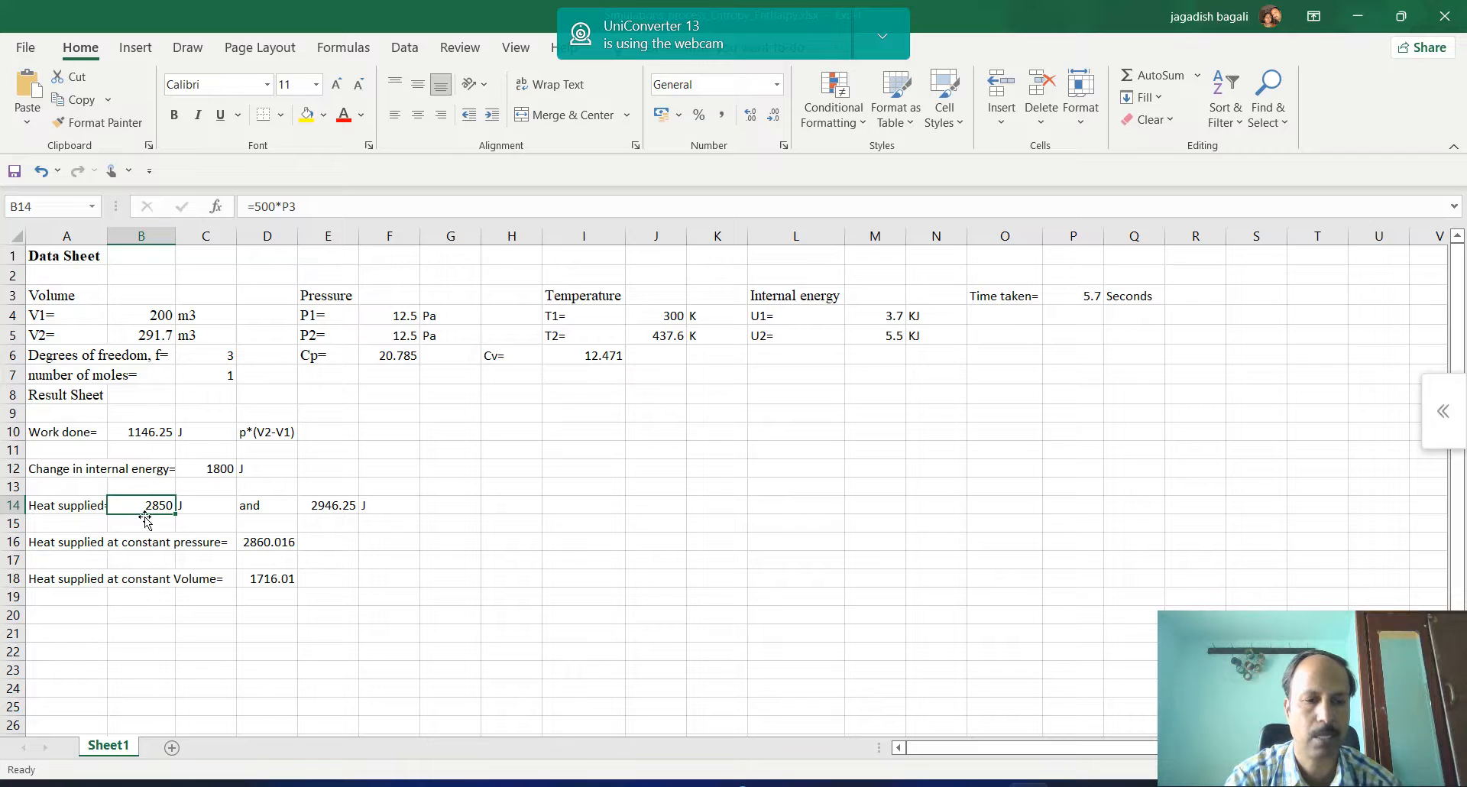
pyautogui.click(572, 508)
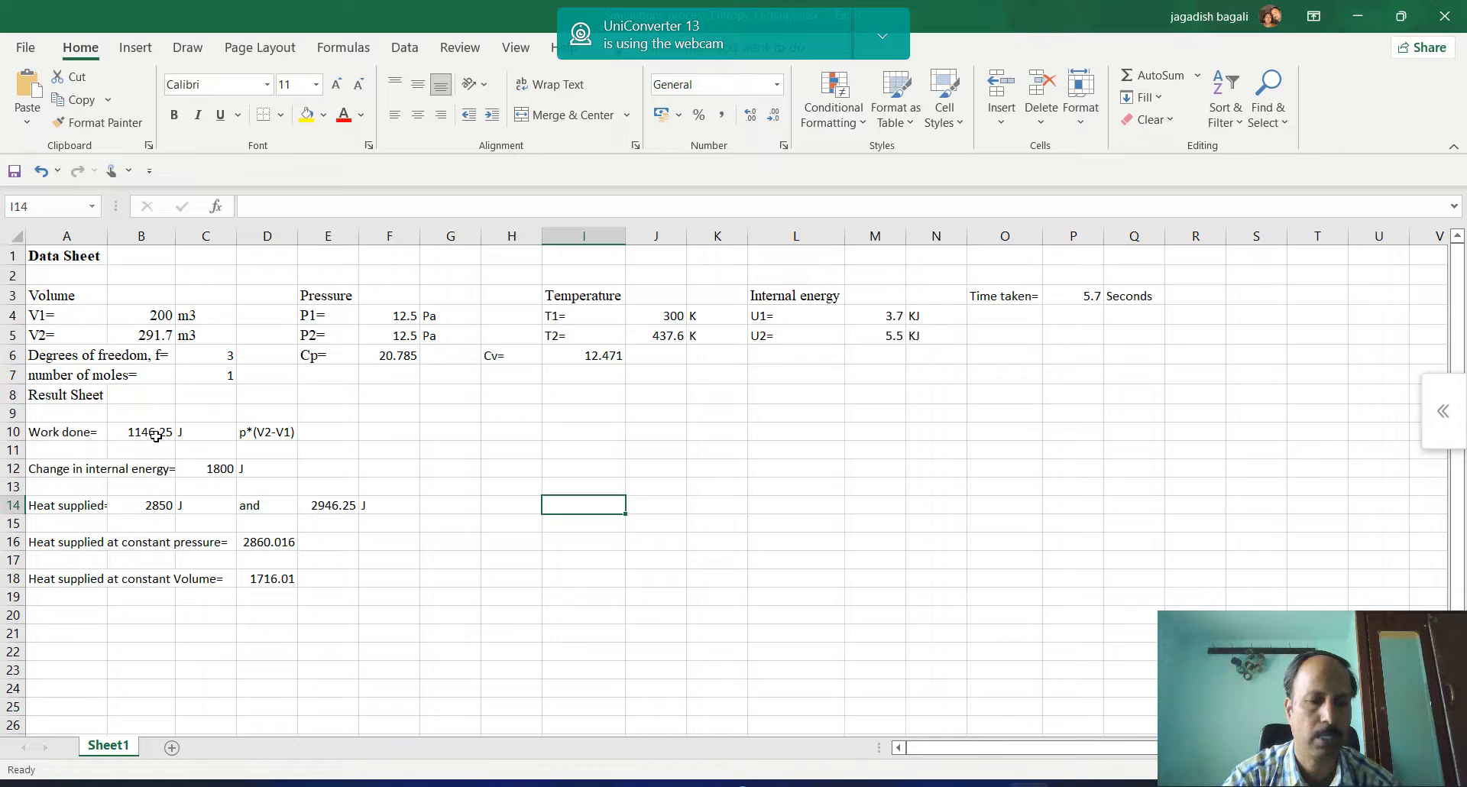
# Add the note dw+dU in cell G14 beside the second heat supplied result and check that result's formula
pyautogui.click(444, 506)
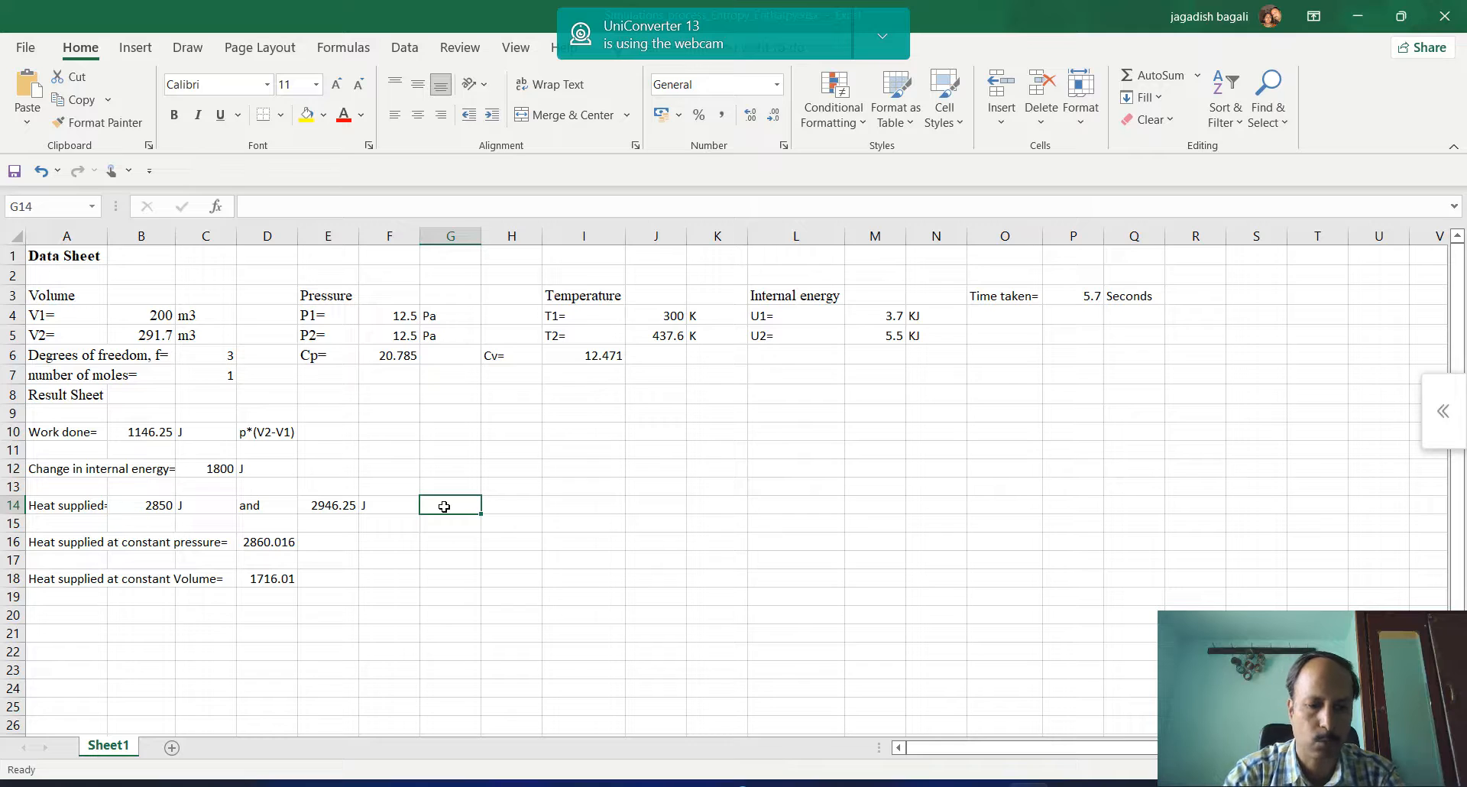
pyautogui.write('dw+dU')
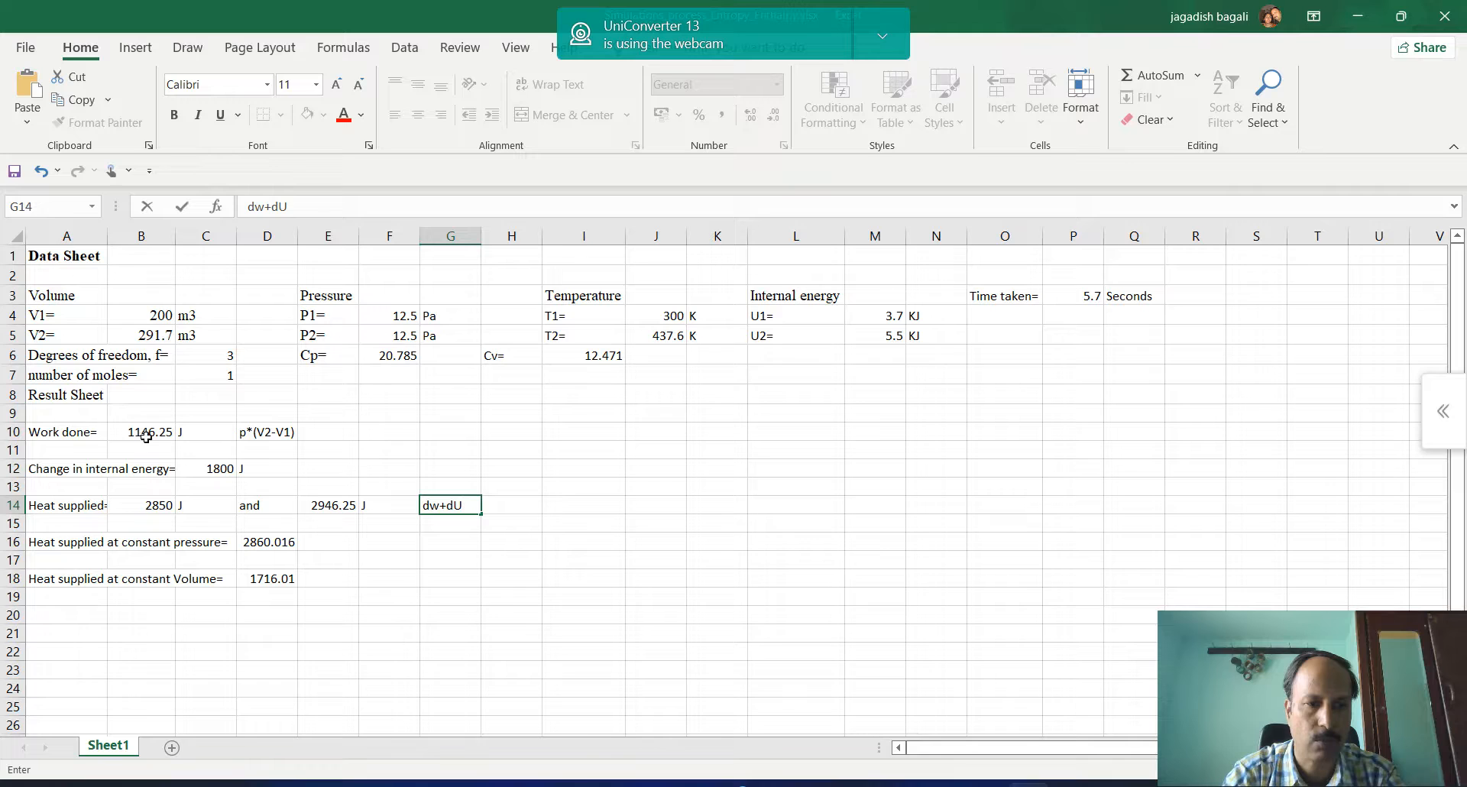
pyautogui.click(331, 506)
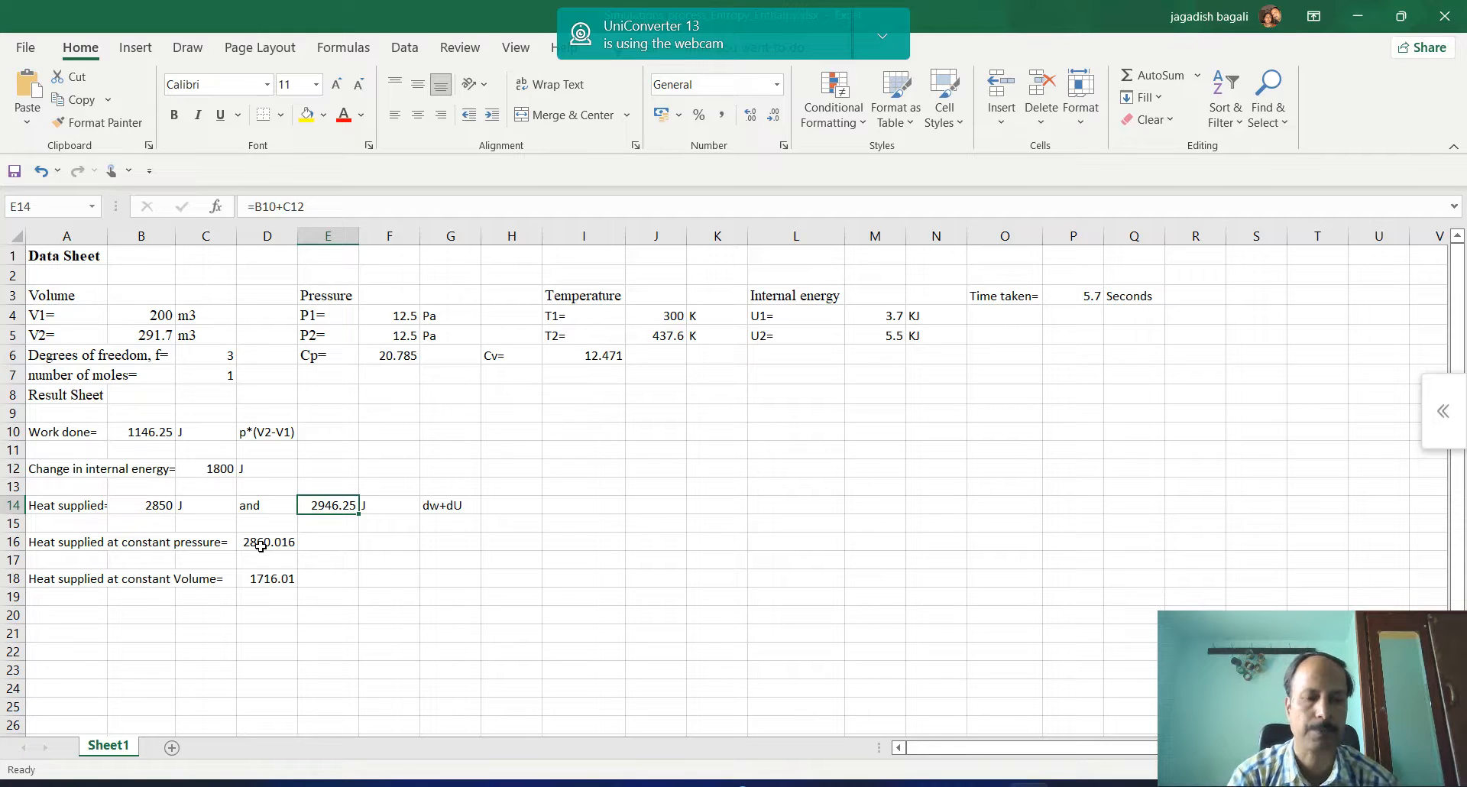
pyautogui.click(572, 520)
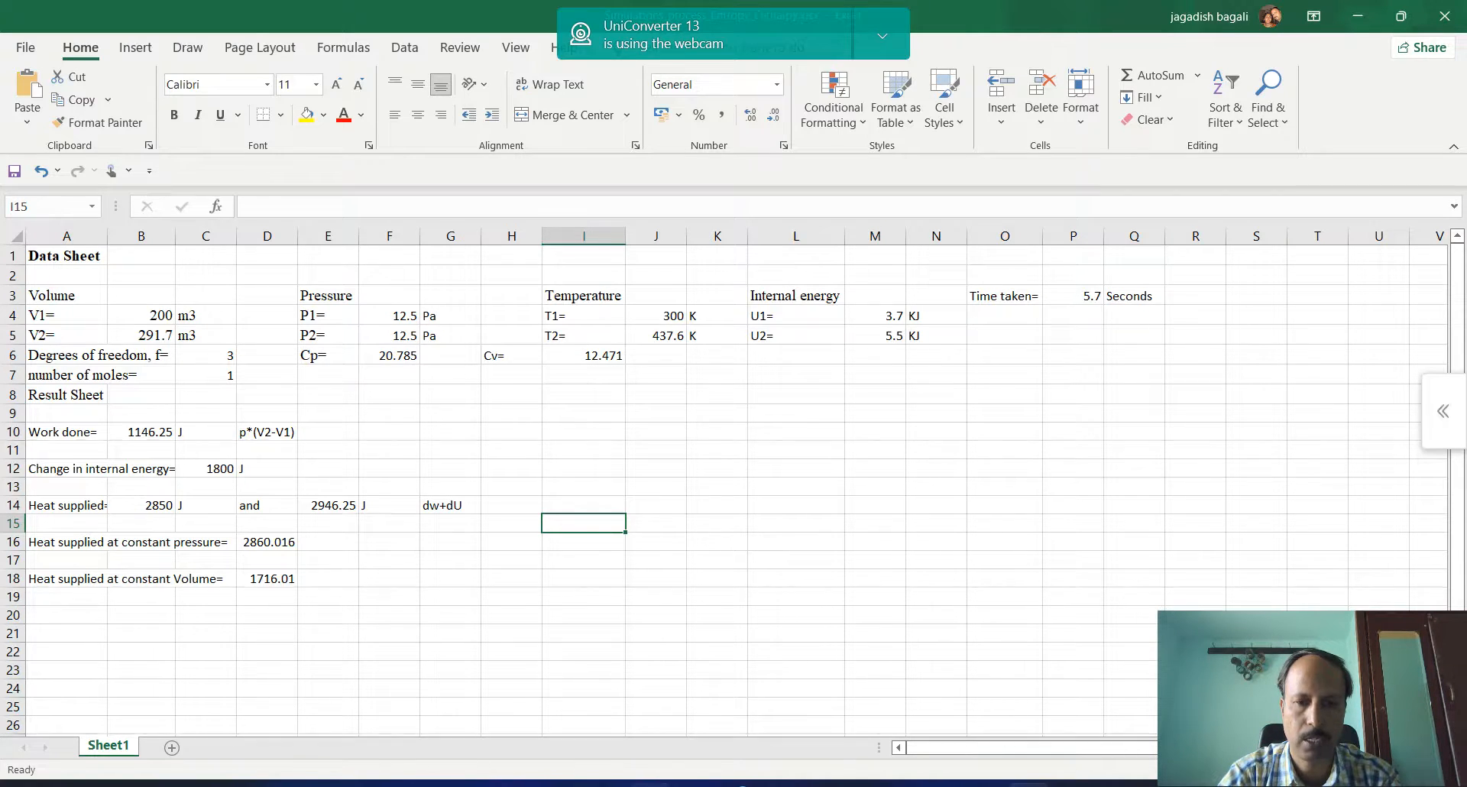
# Reset the gas simulation in the browser and set the time taken in the Excel data sheet to 0 seconds
pyautogui.hotkey('alt', 'Tab')
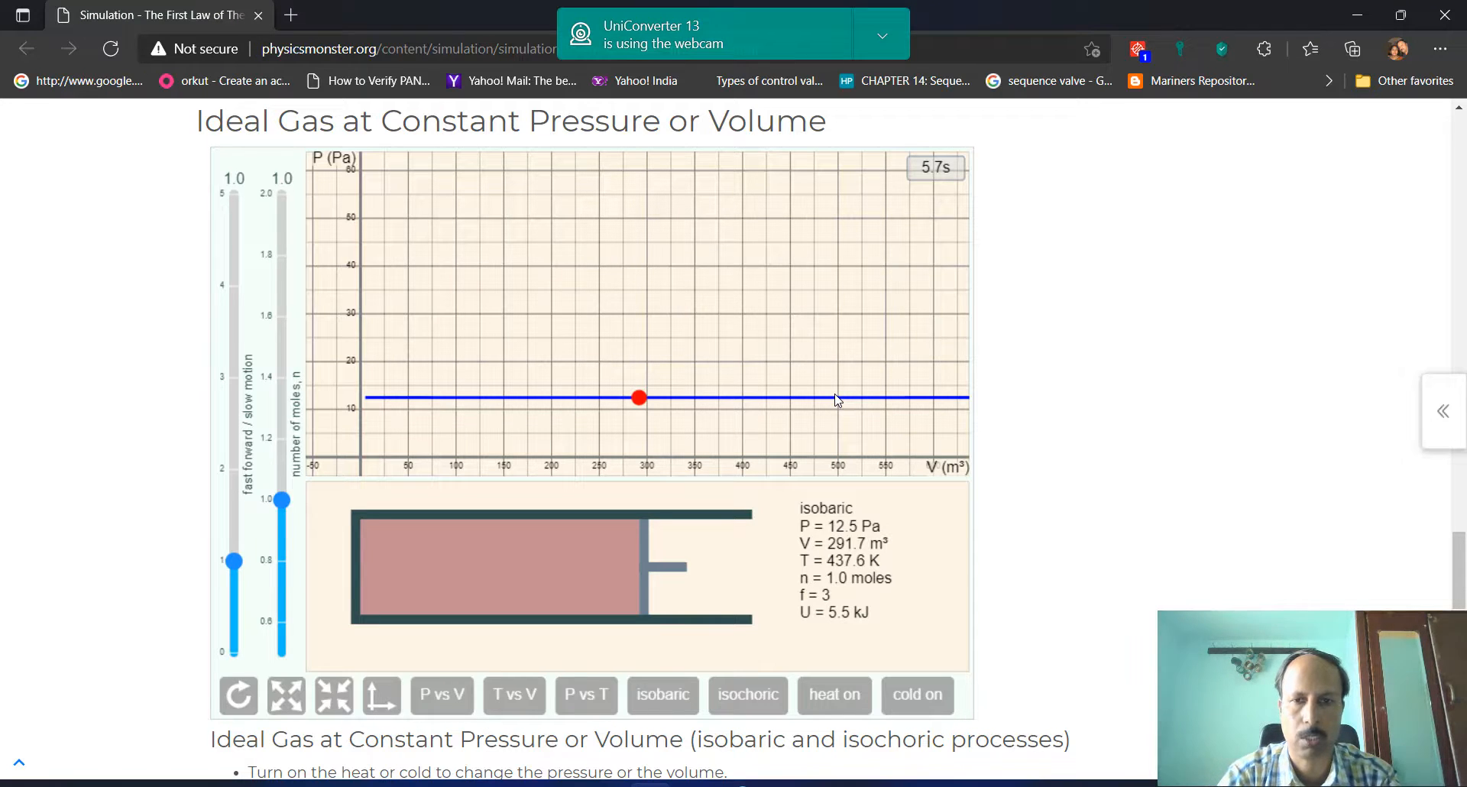
pyautogui.click(238, 695)
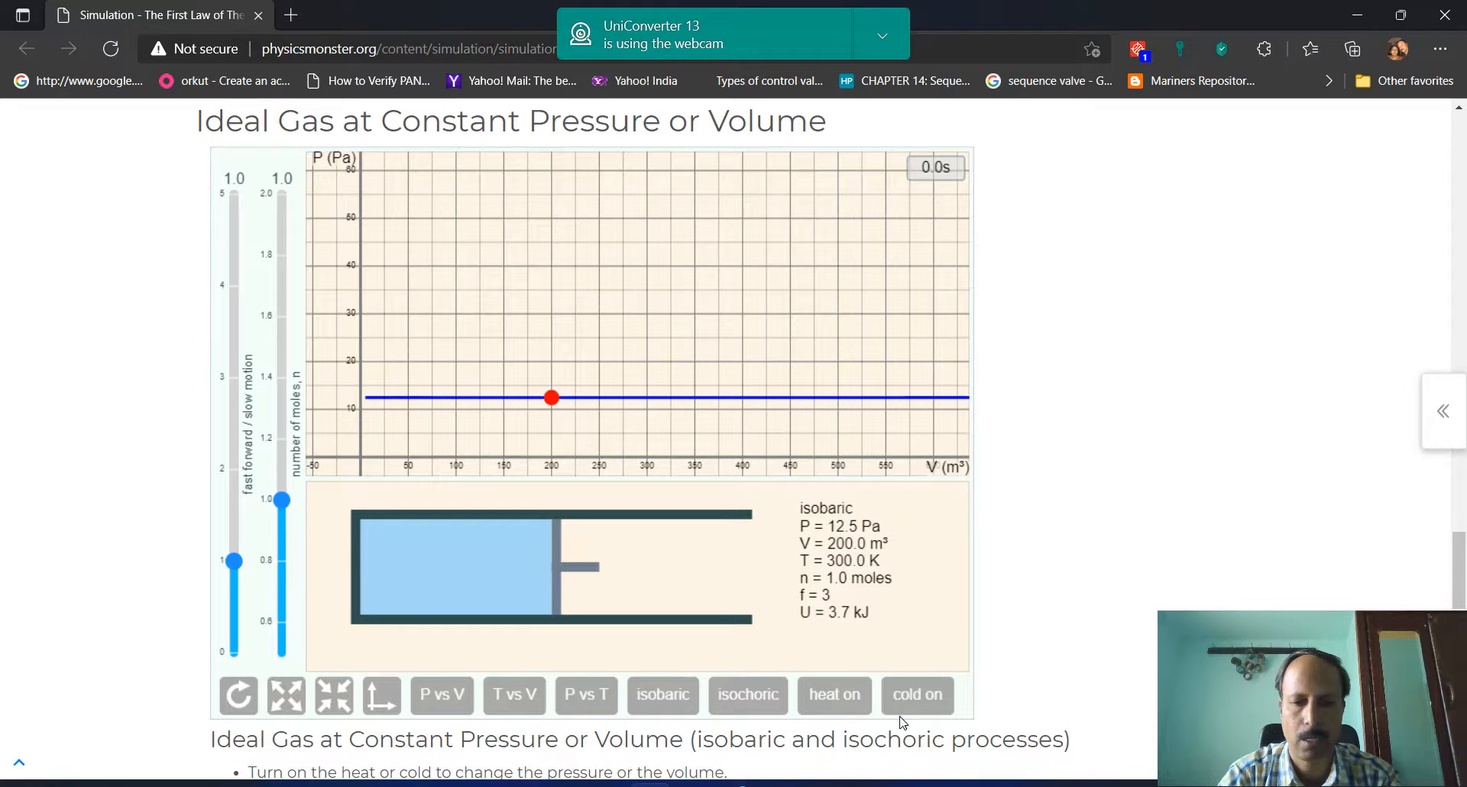
pyautogui.click(1030, 777)
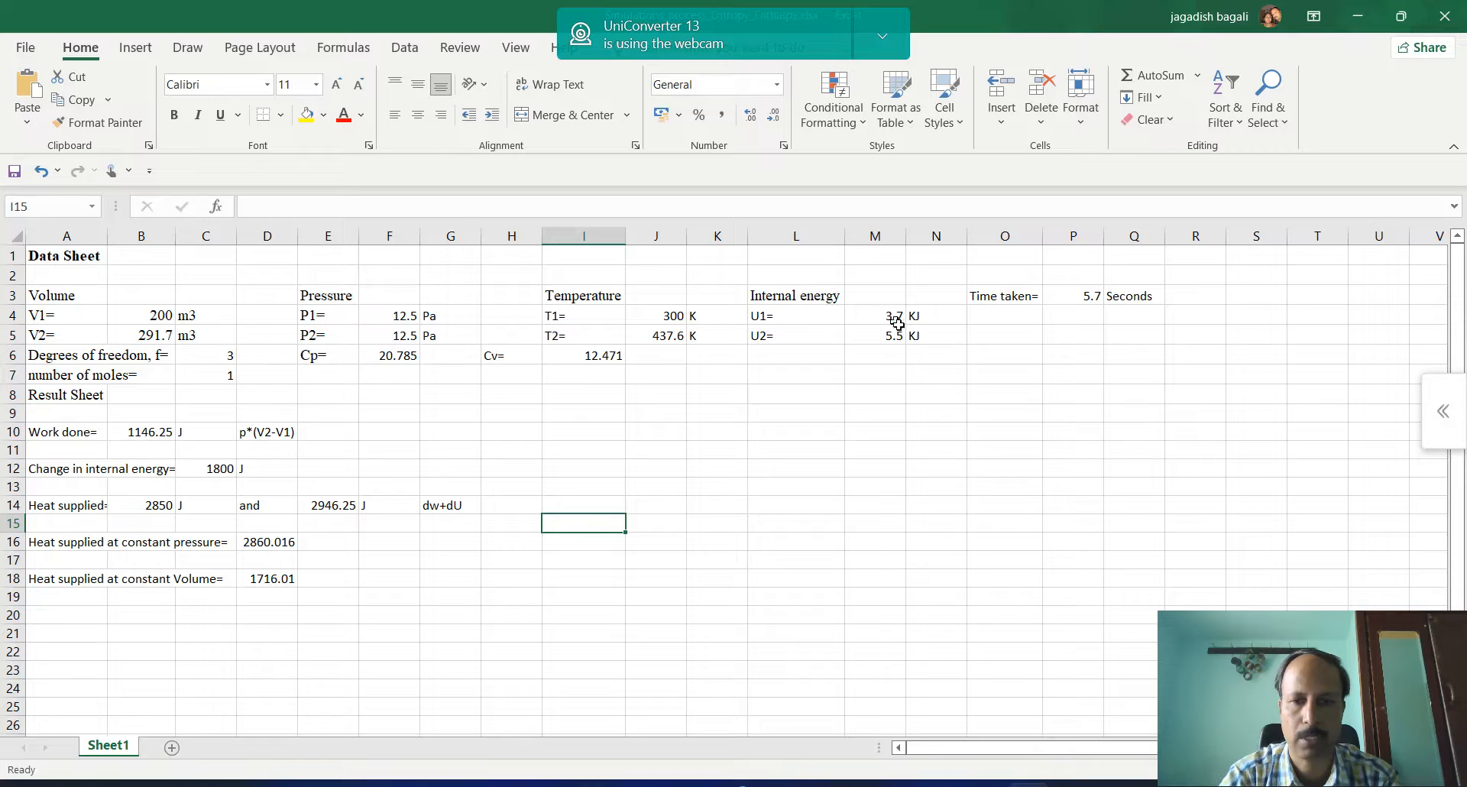
pyautogui.click(1093, 295)
pyautogui.write('0')
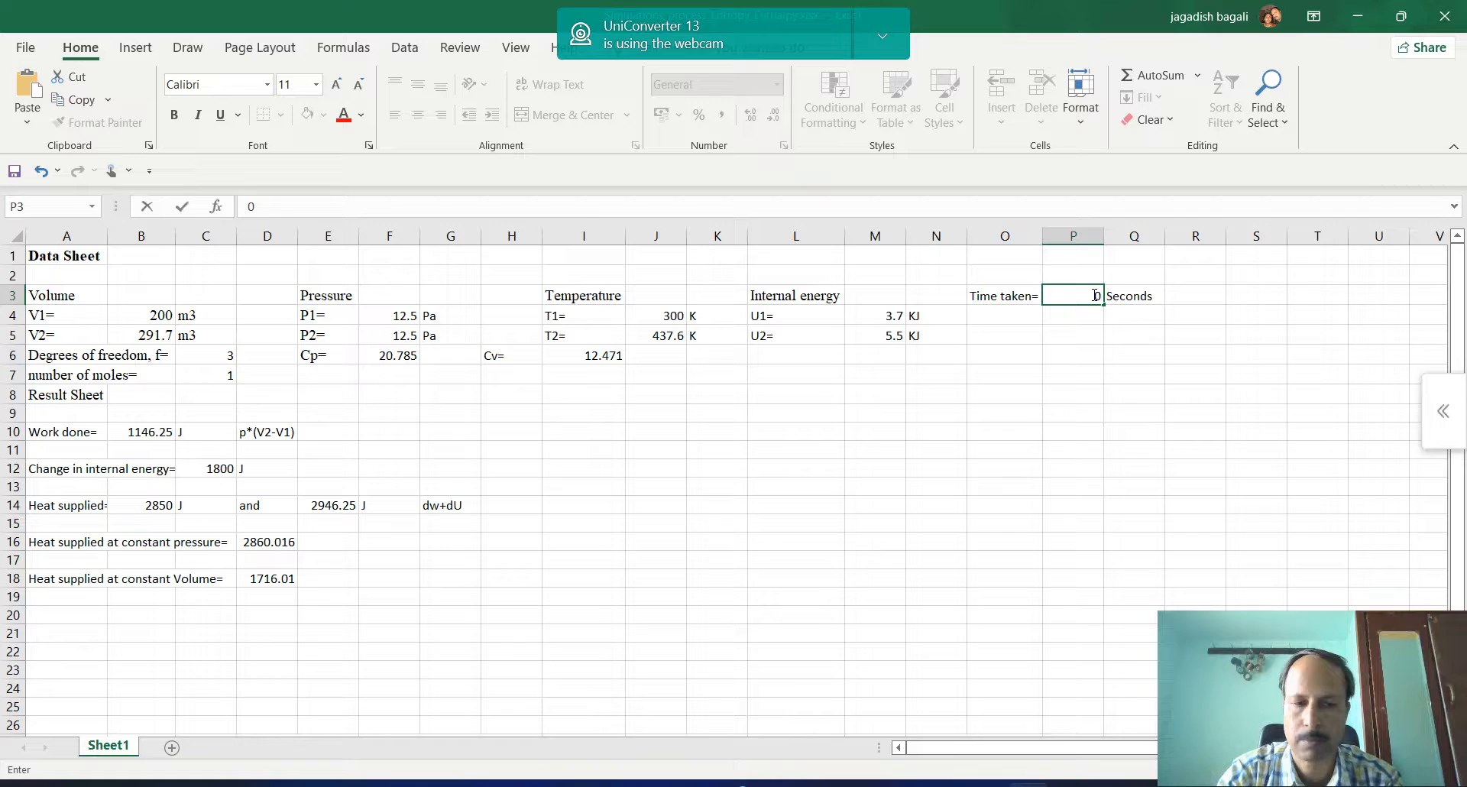
pyautogui.press('Return')
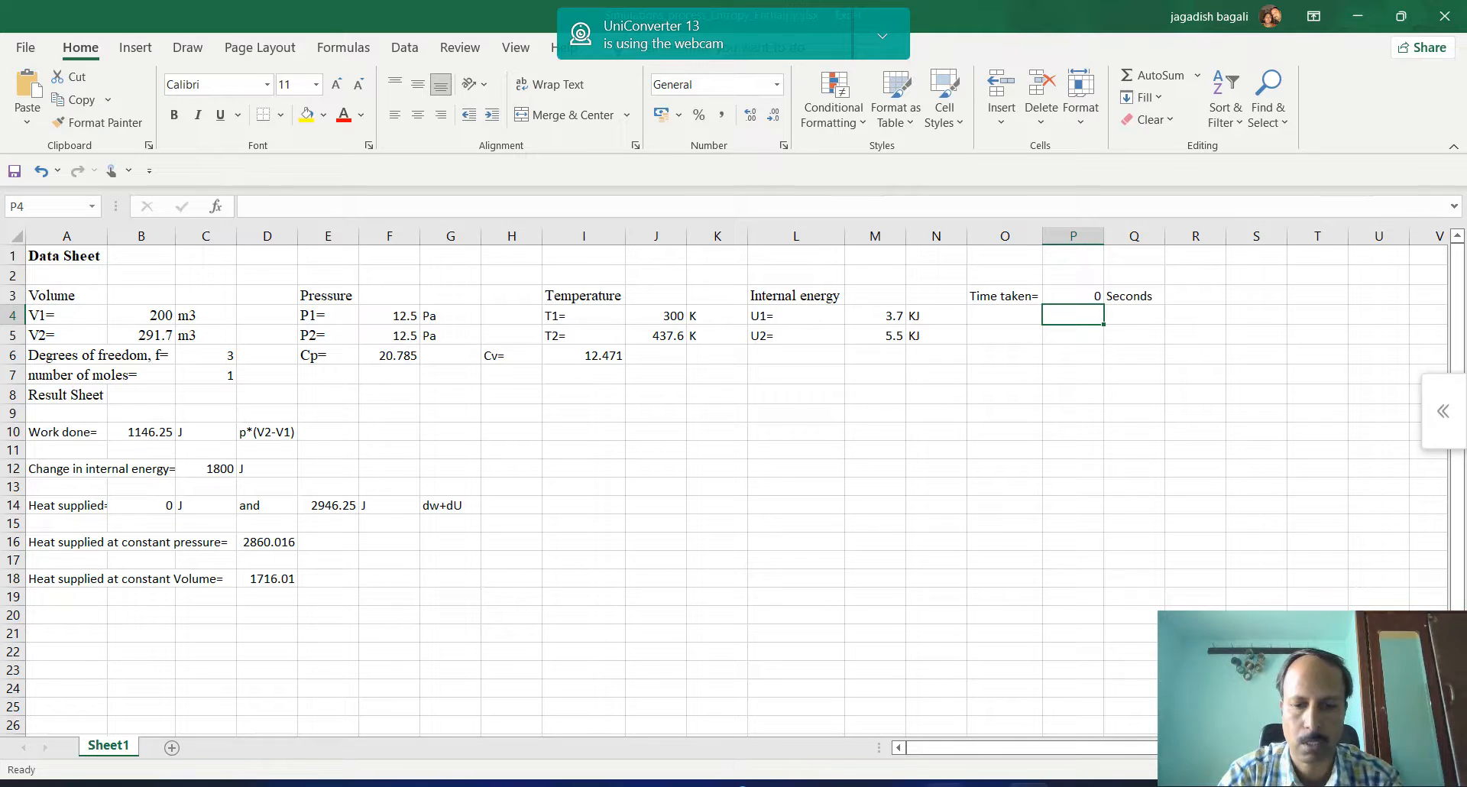
# In the browser's gas simulation, choose the isochoric process and heat the gas for about 5.4 s
pyautogui.moveTo(696, 783)
pyautogui.click(558, 634)
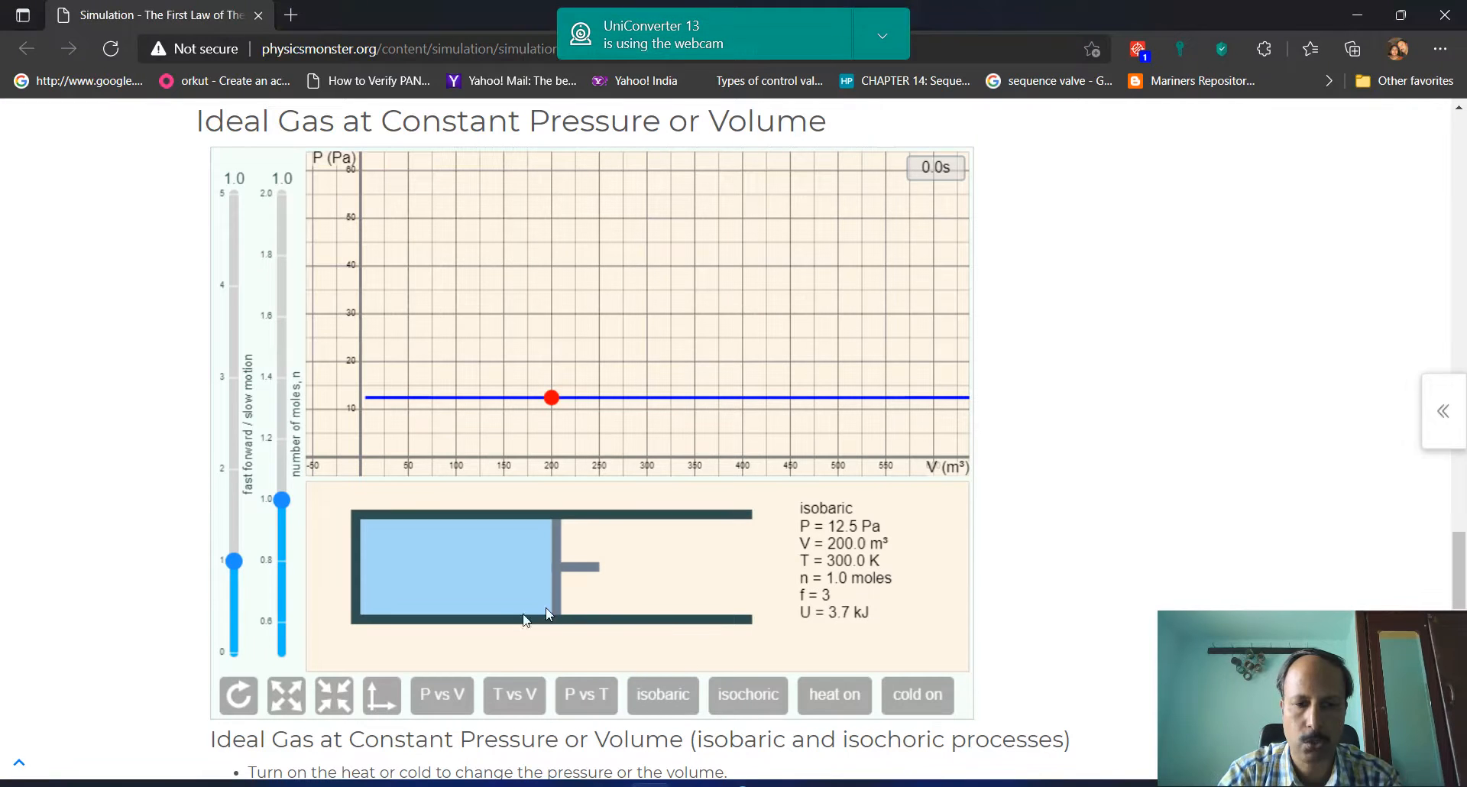
pyautogui.click(735, 691)
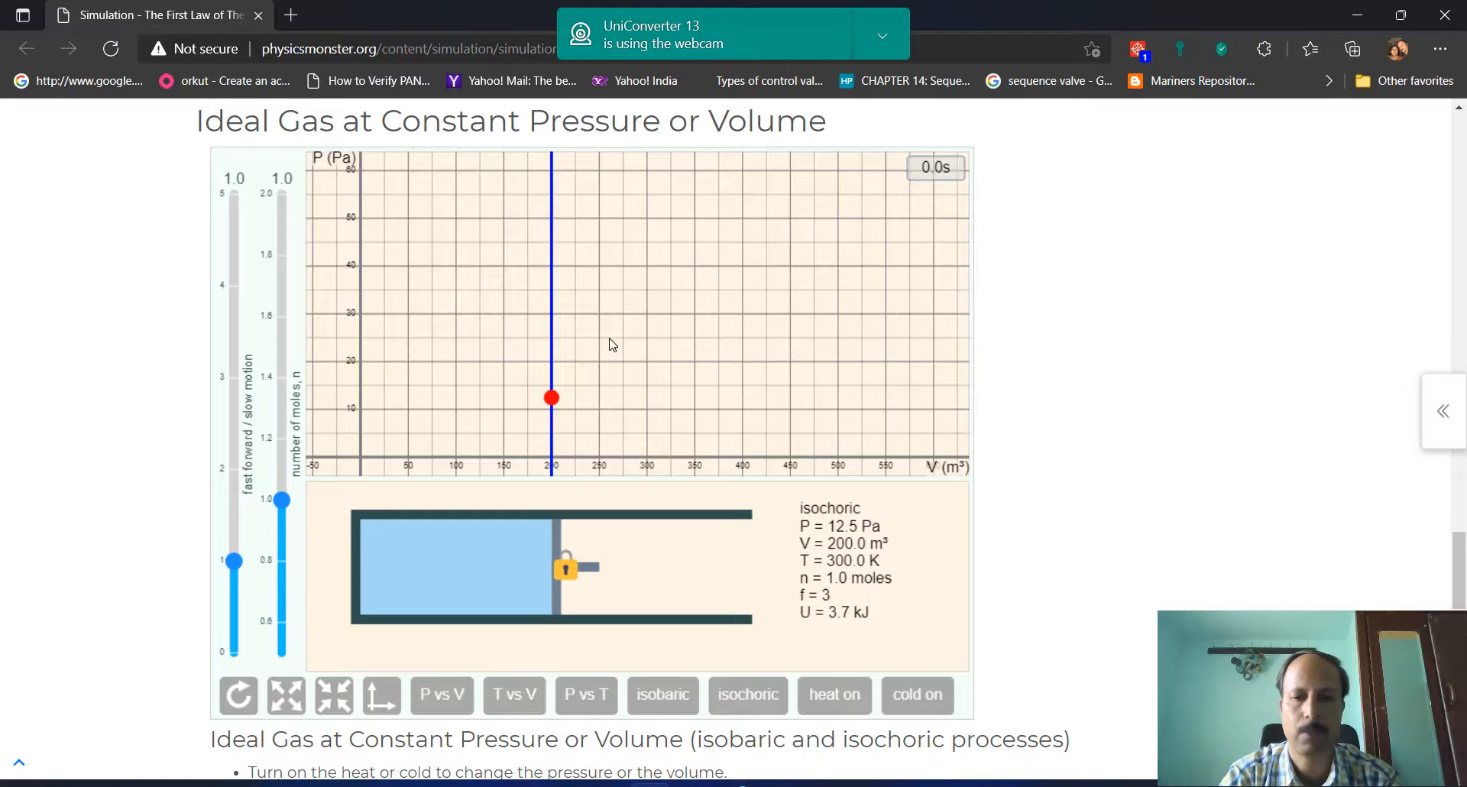
pyautogui.click(837, 694)
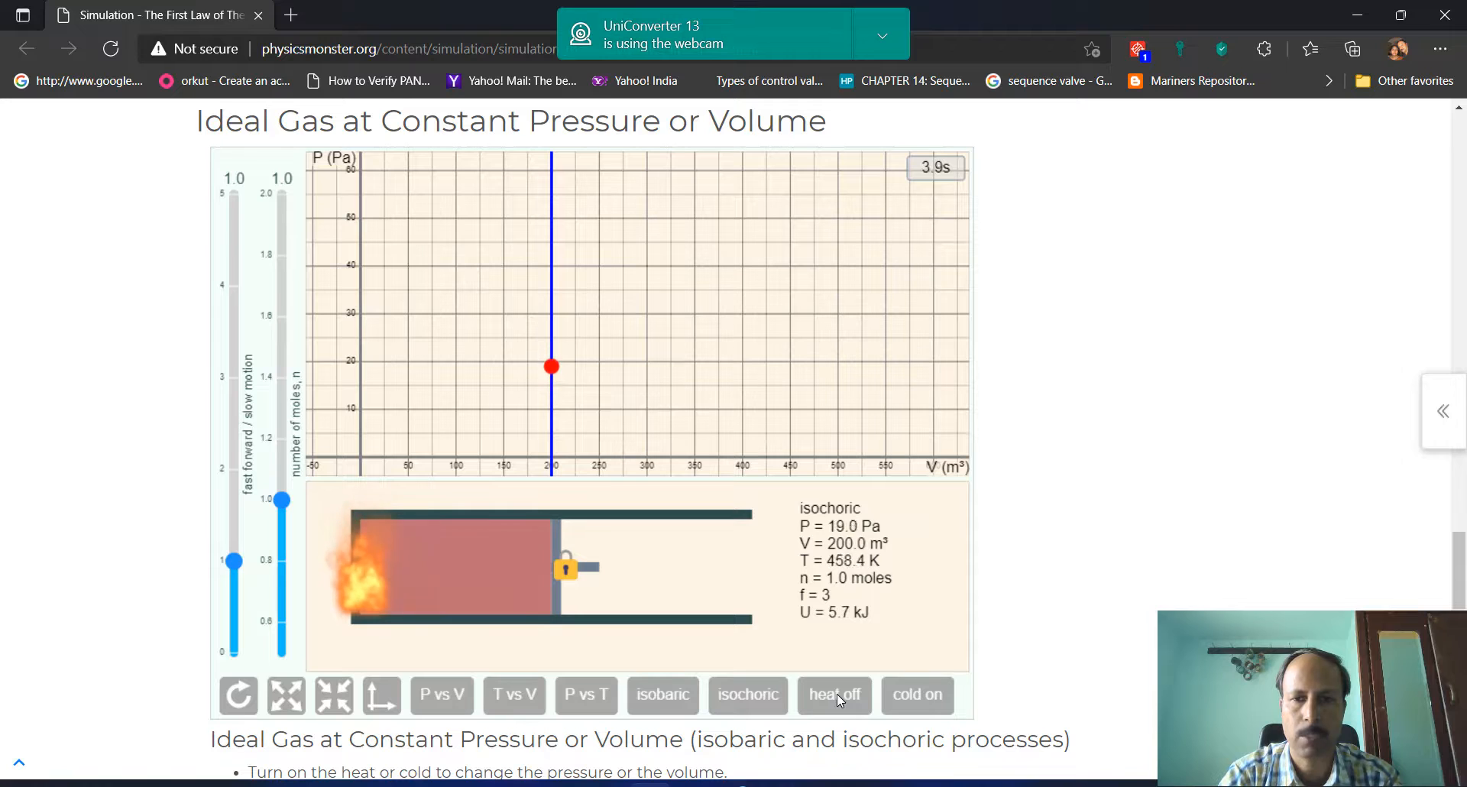
pyautogui.click(837, 693)
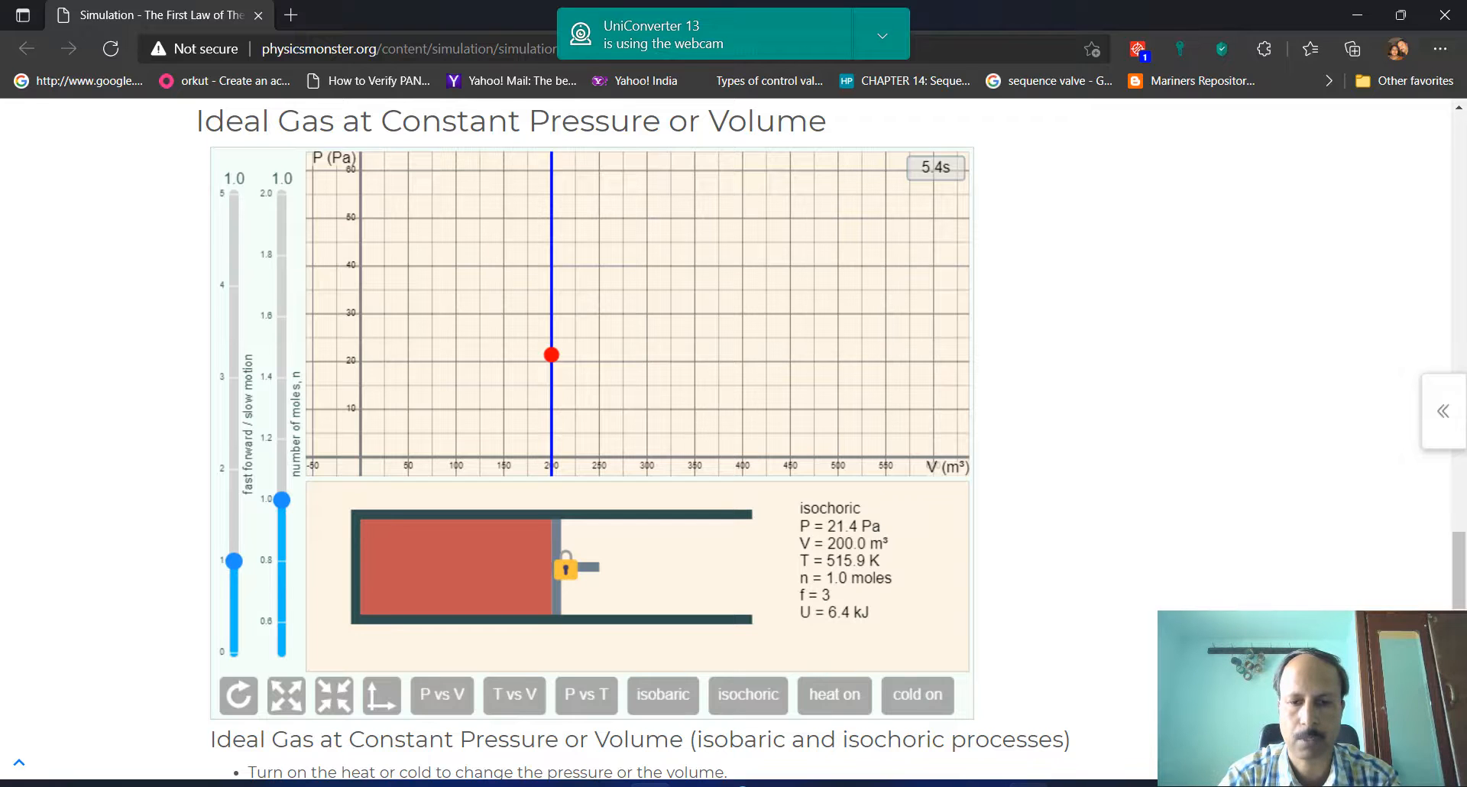
# Switch to the Excel data sheet and set the final volume V2 to 200 m3
pyautogui.click(652, 783)
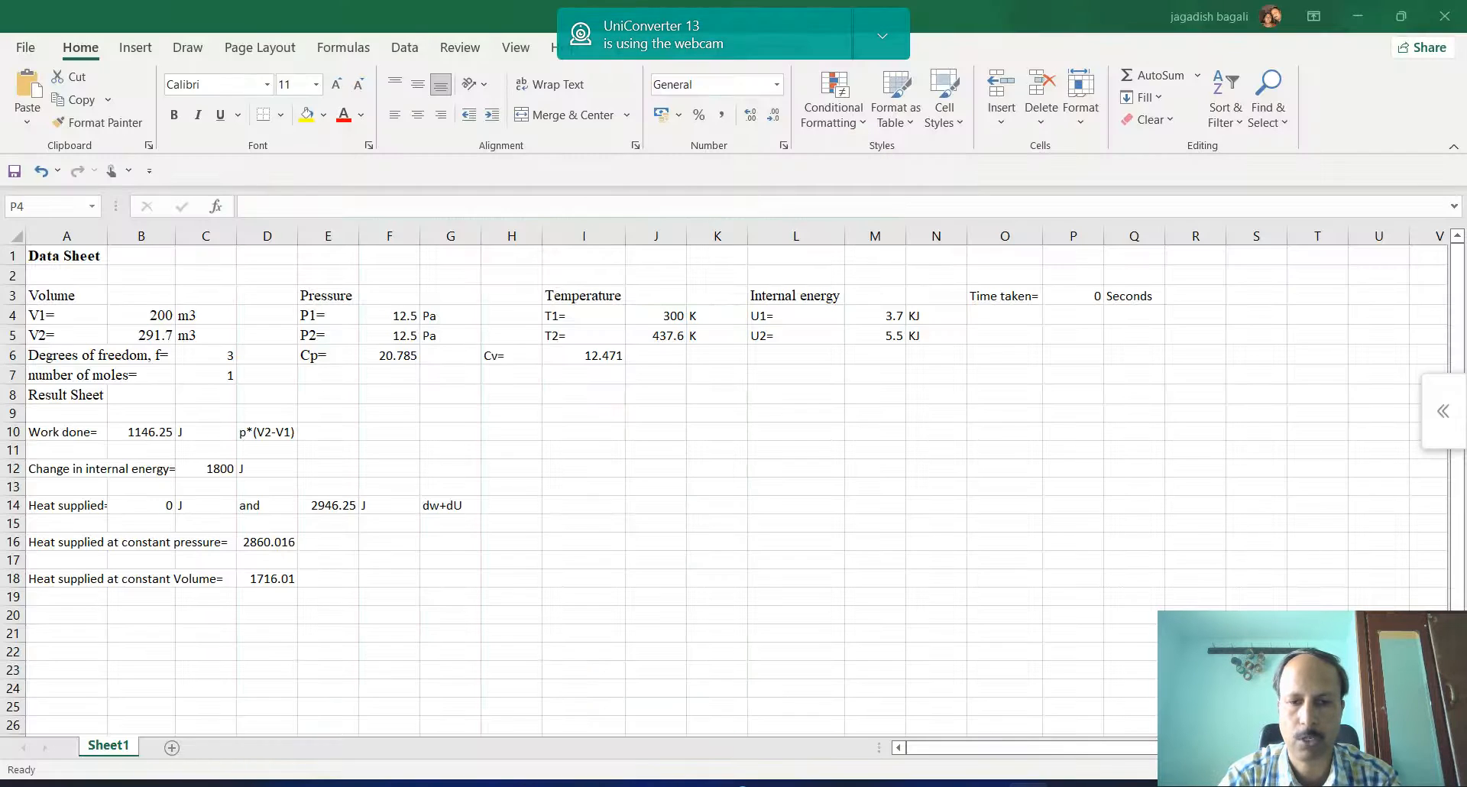
pyautogui.click(165, 341)
pyautogui.write('2')
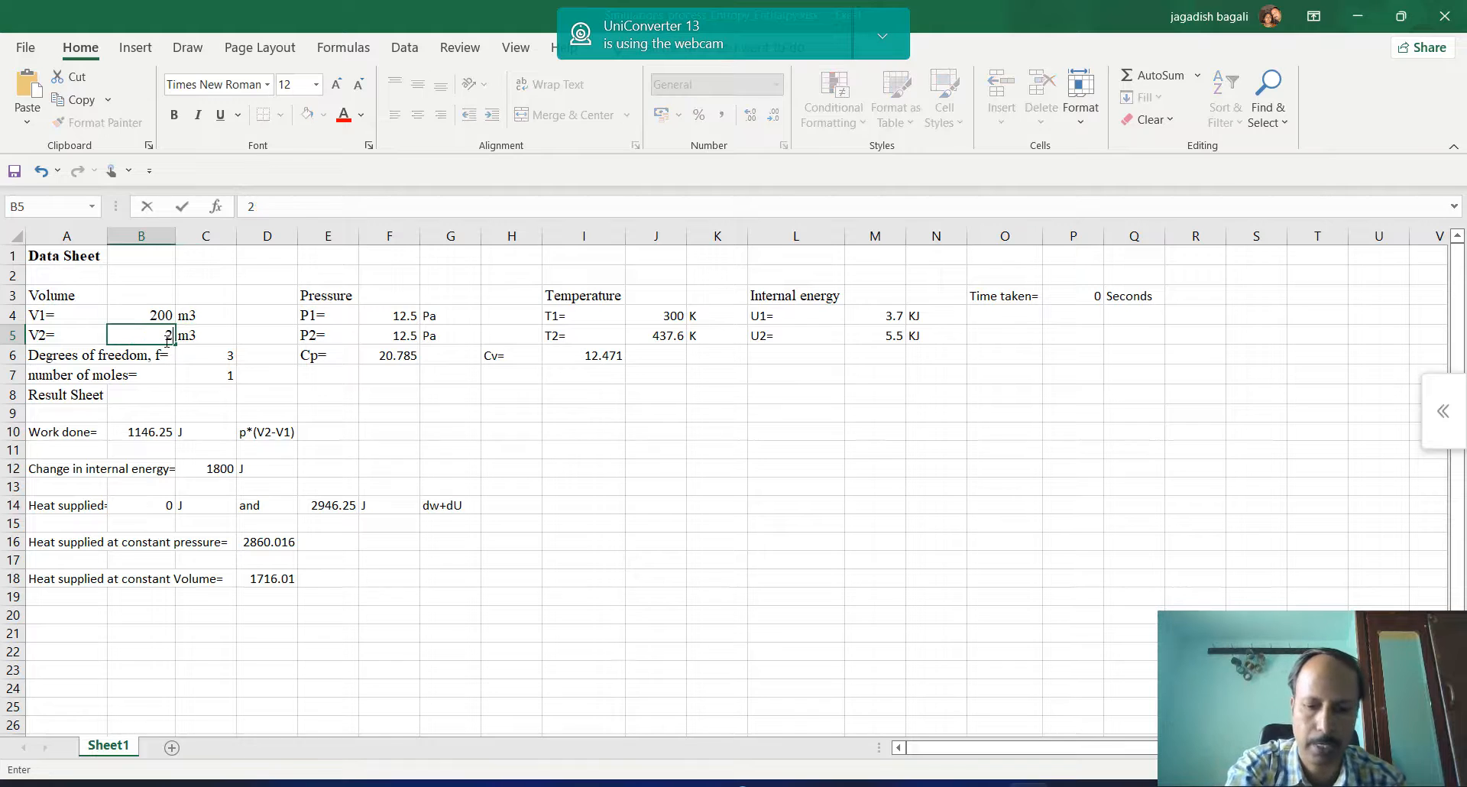
pyautogui.write('00')
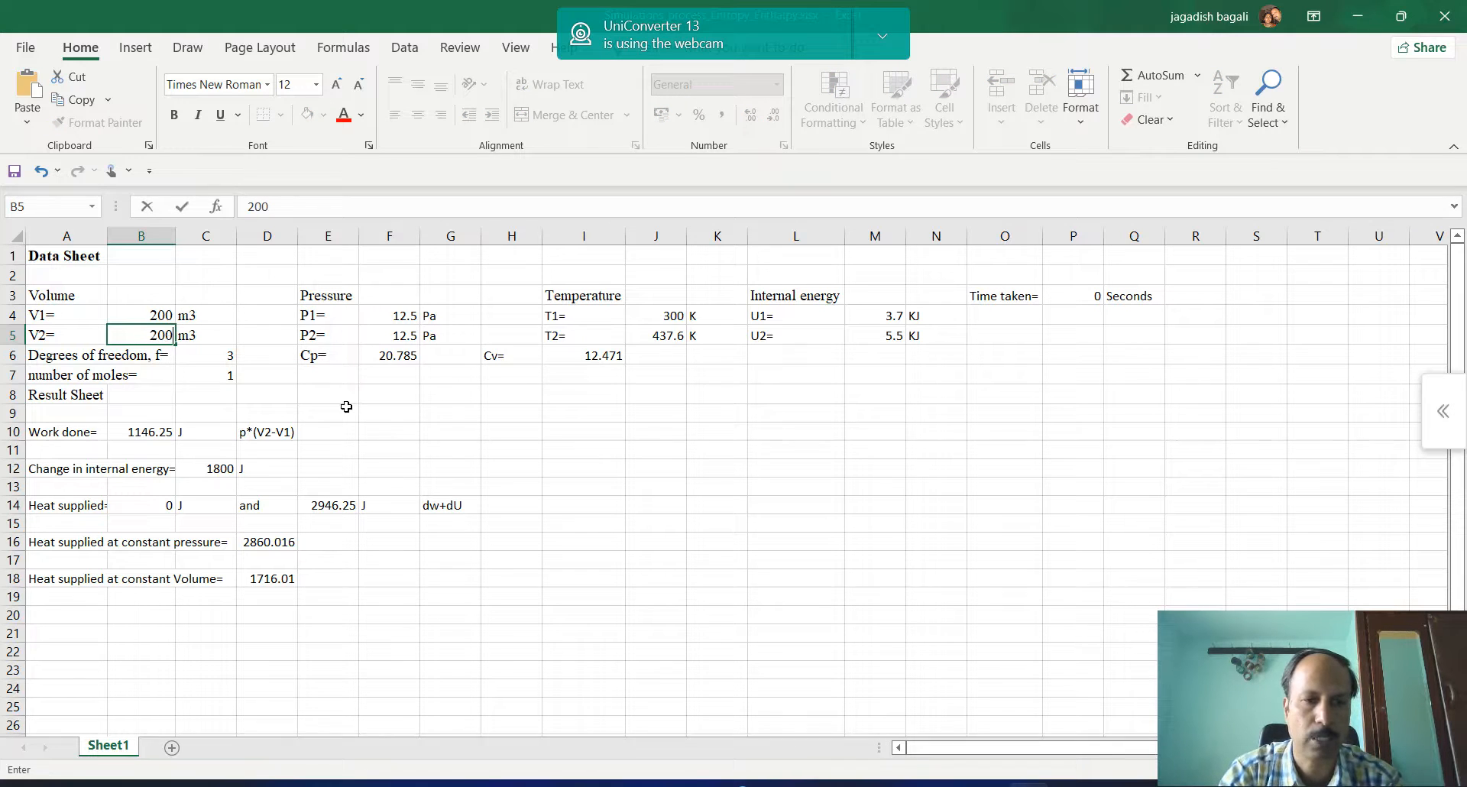
# Check the final pressure in the browser simulation and set P2 in the Excel data sheet to 21.4 Pa
pyautogui.click(410, 340)
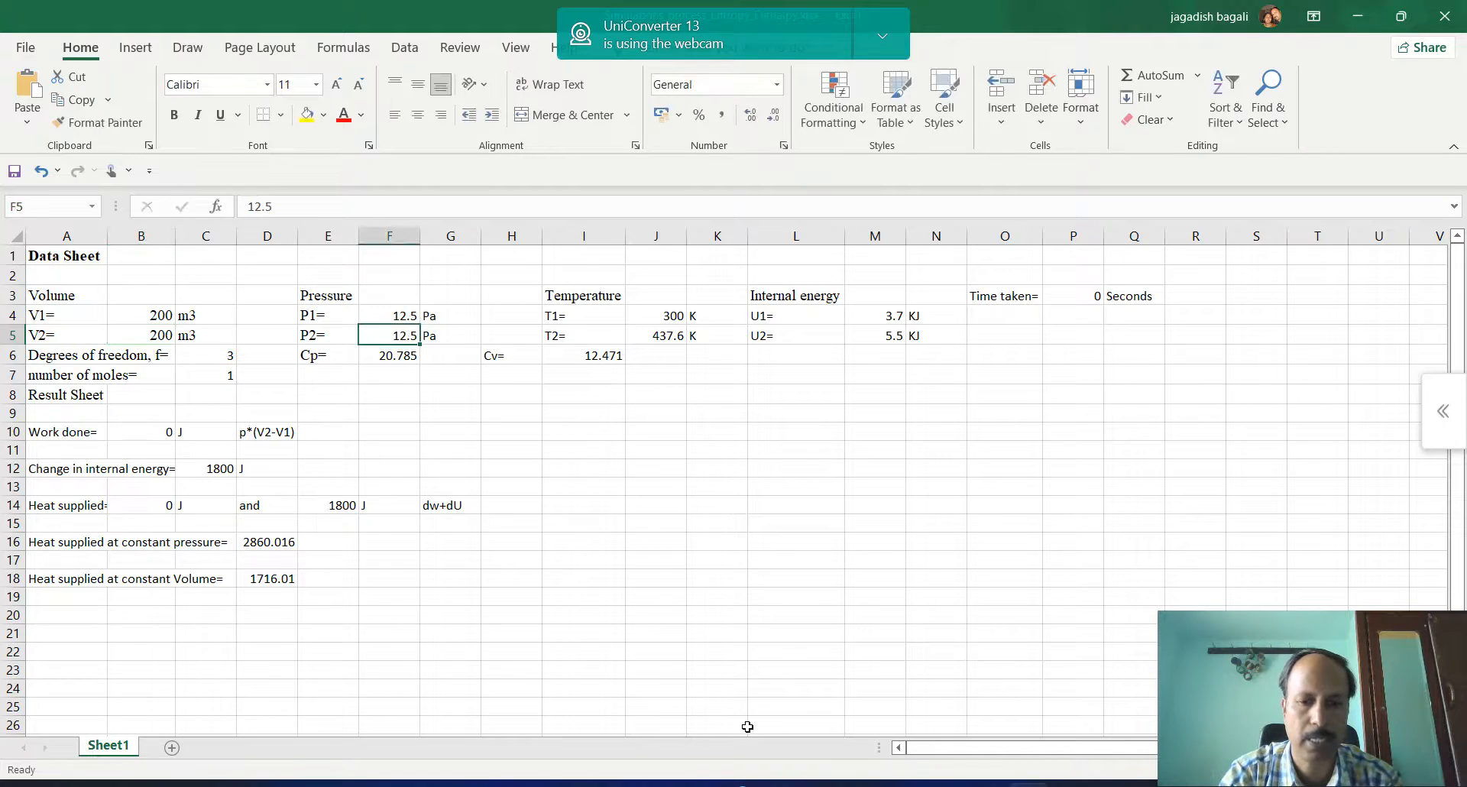
pyautogui.hotkey('alt', 'Tab')
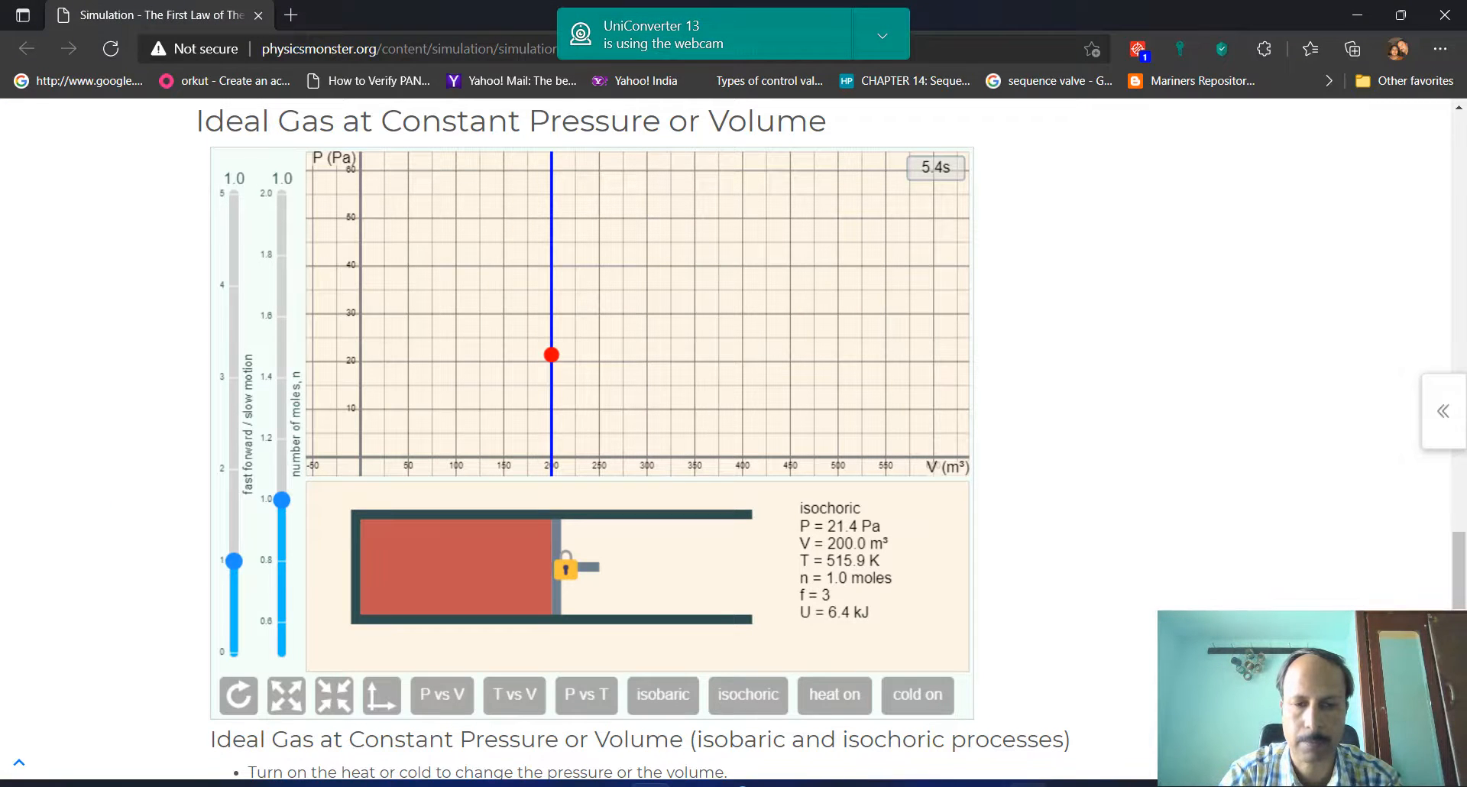
pyautogui.hotkey('alt', 'Tab')
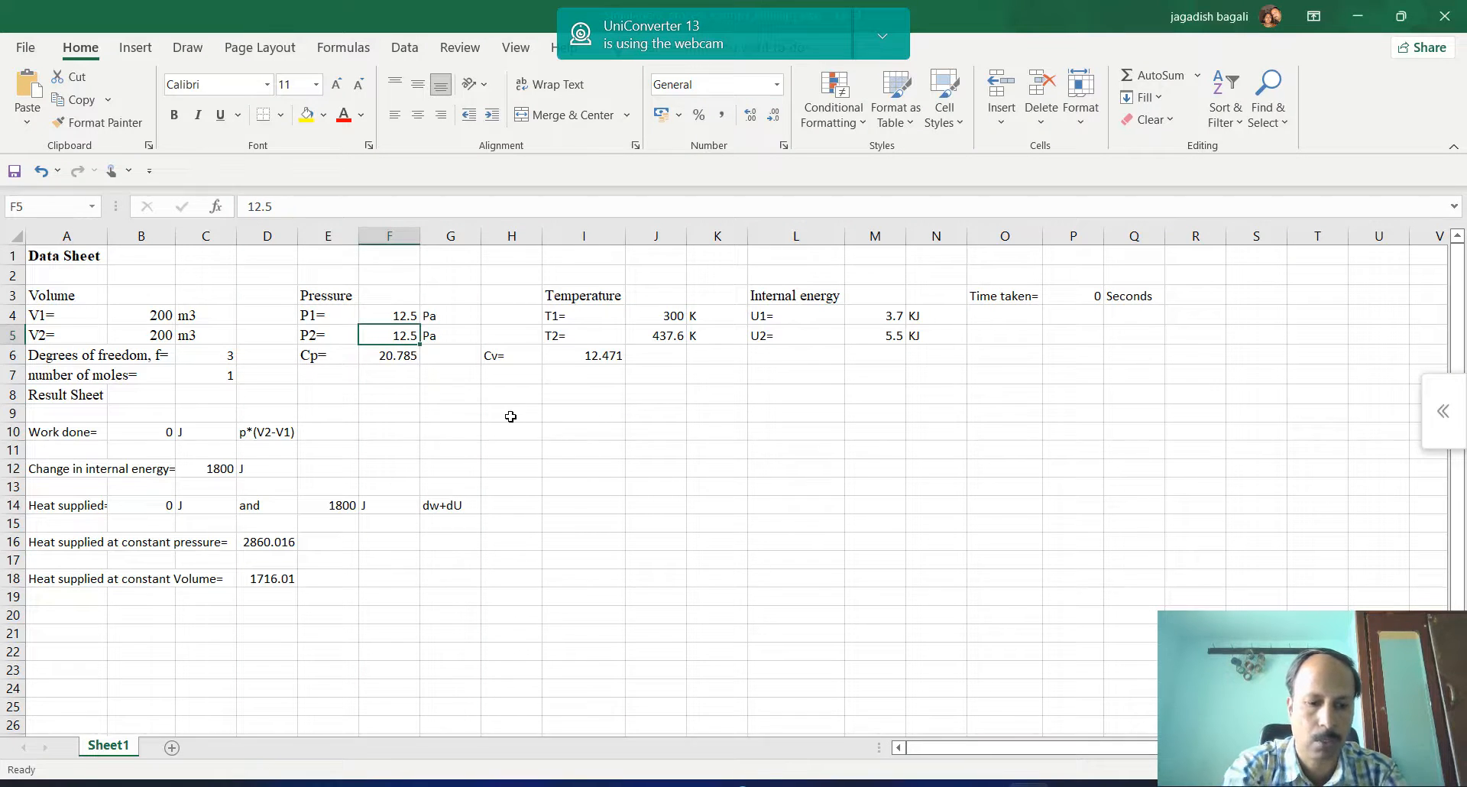
pyautogui.write('21.4')
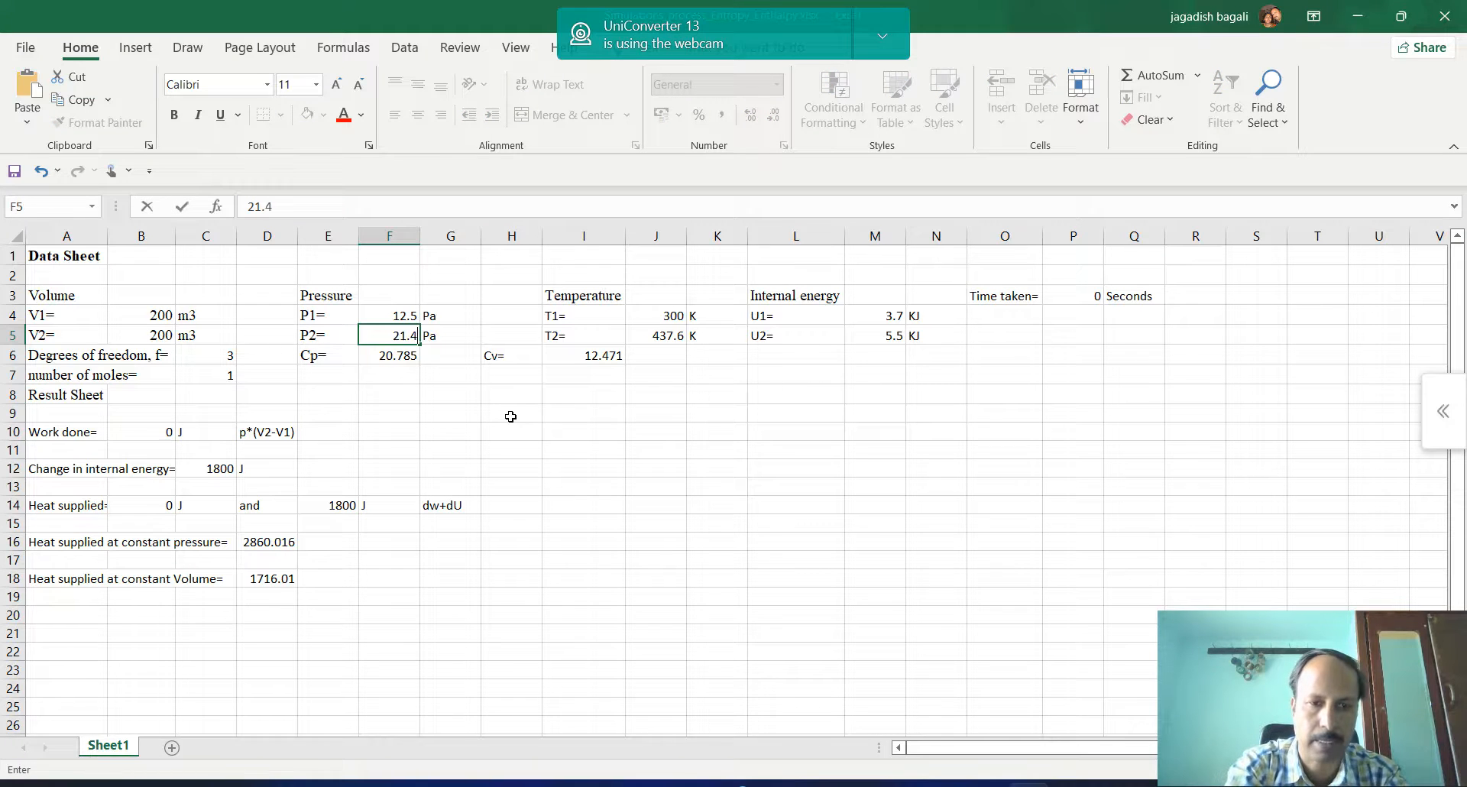
pyautogui.click(646, 465)
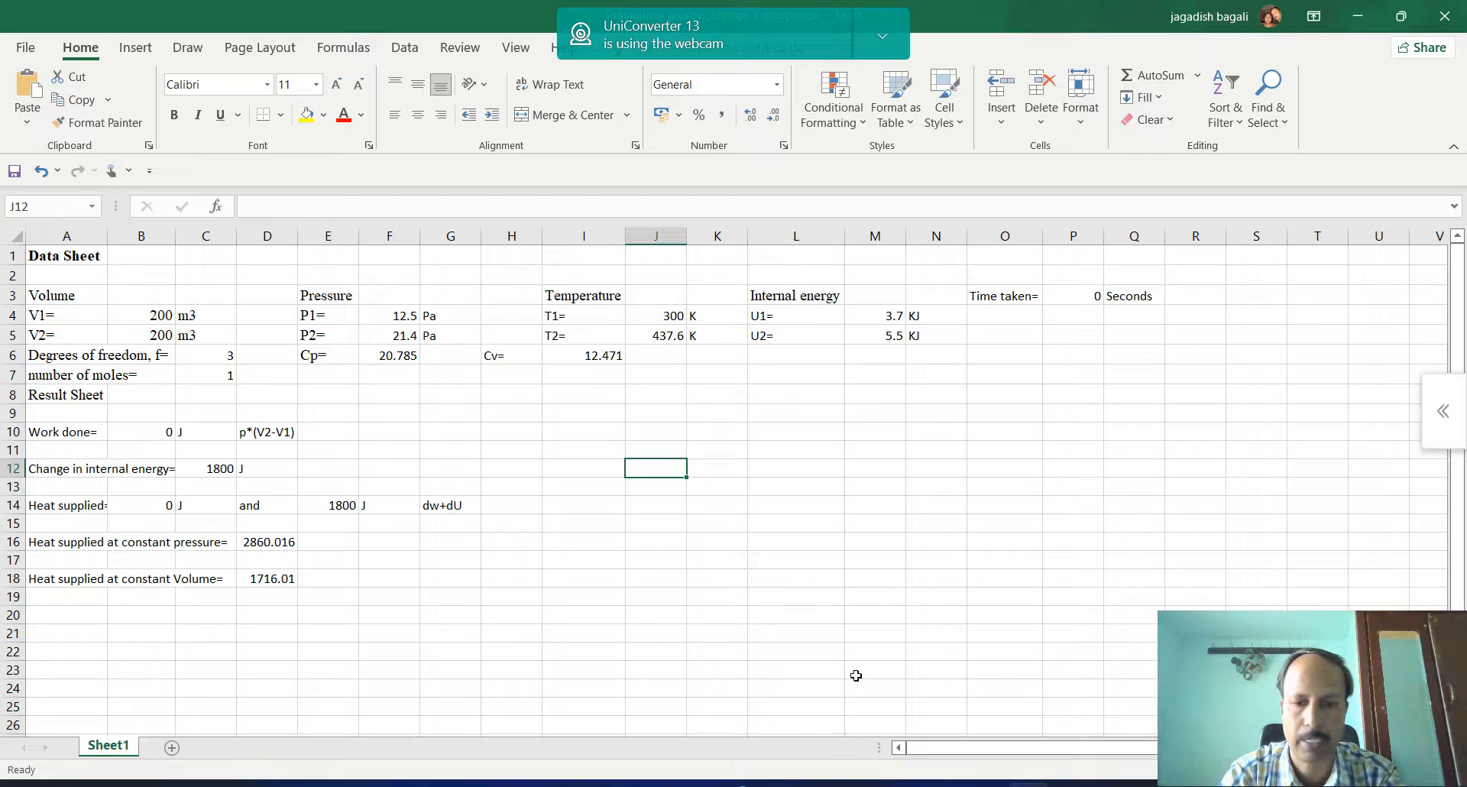
# Check the final temperature in the browser simulation and set T2 in the Excel data sheet to 515.9 K
pyautogui.hotkey('alt', 'Tab')
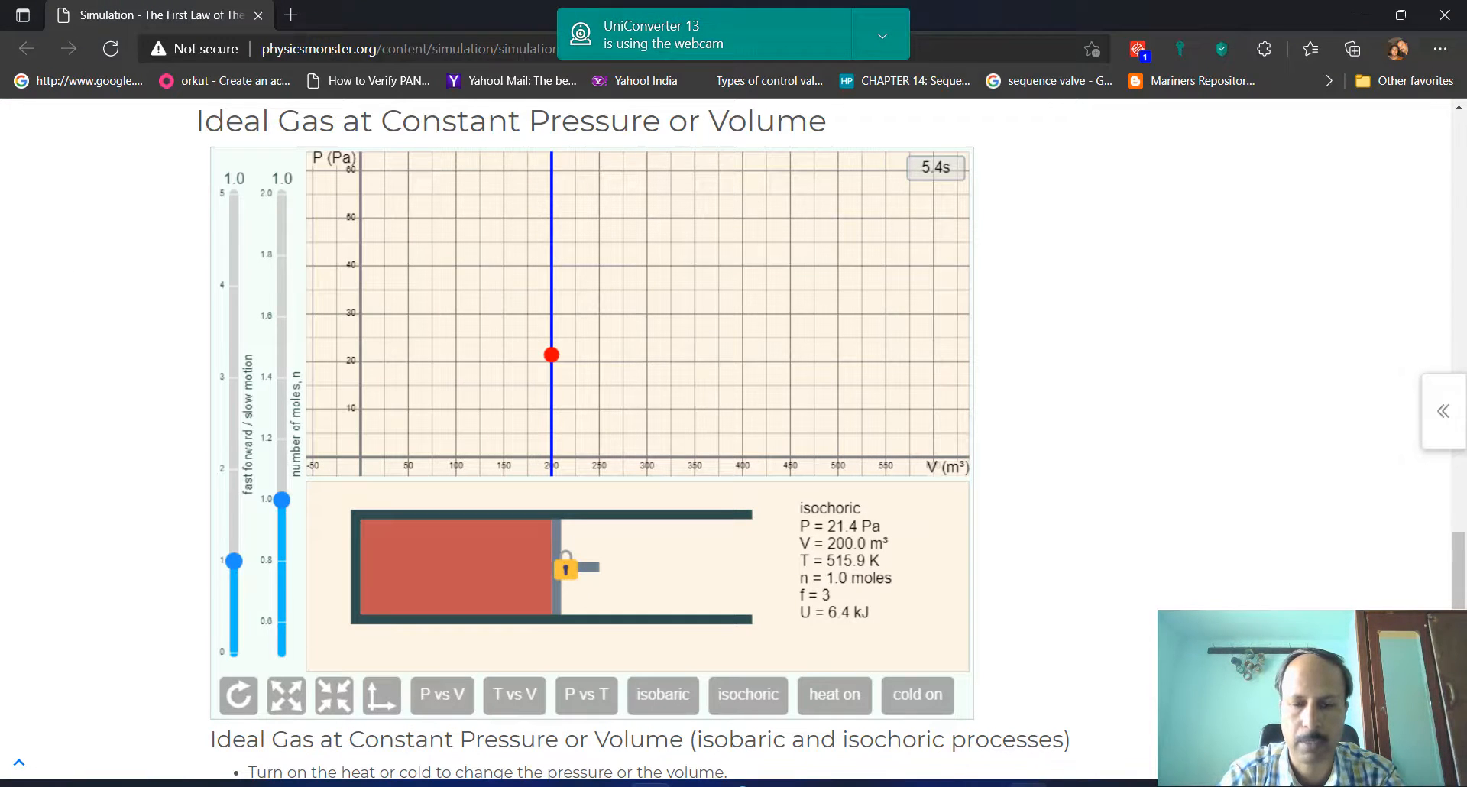
pyautogui.hotkey('alt', 'Tab')
pyautogui.click(674, 334)
pyautogui.write('51')
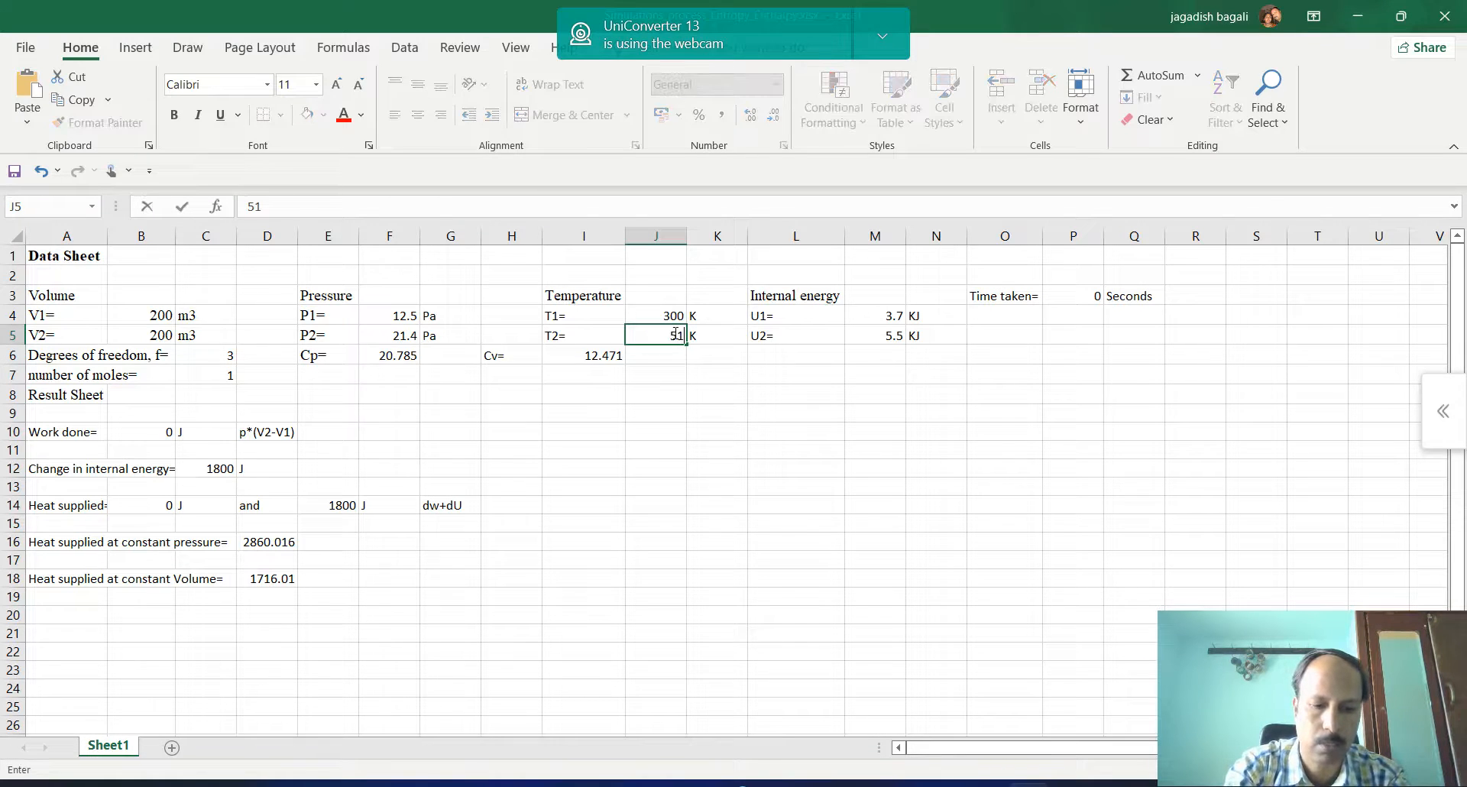
pyautogui.write('5.9')
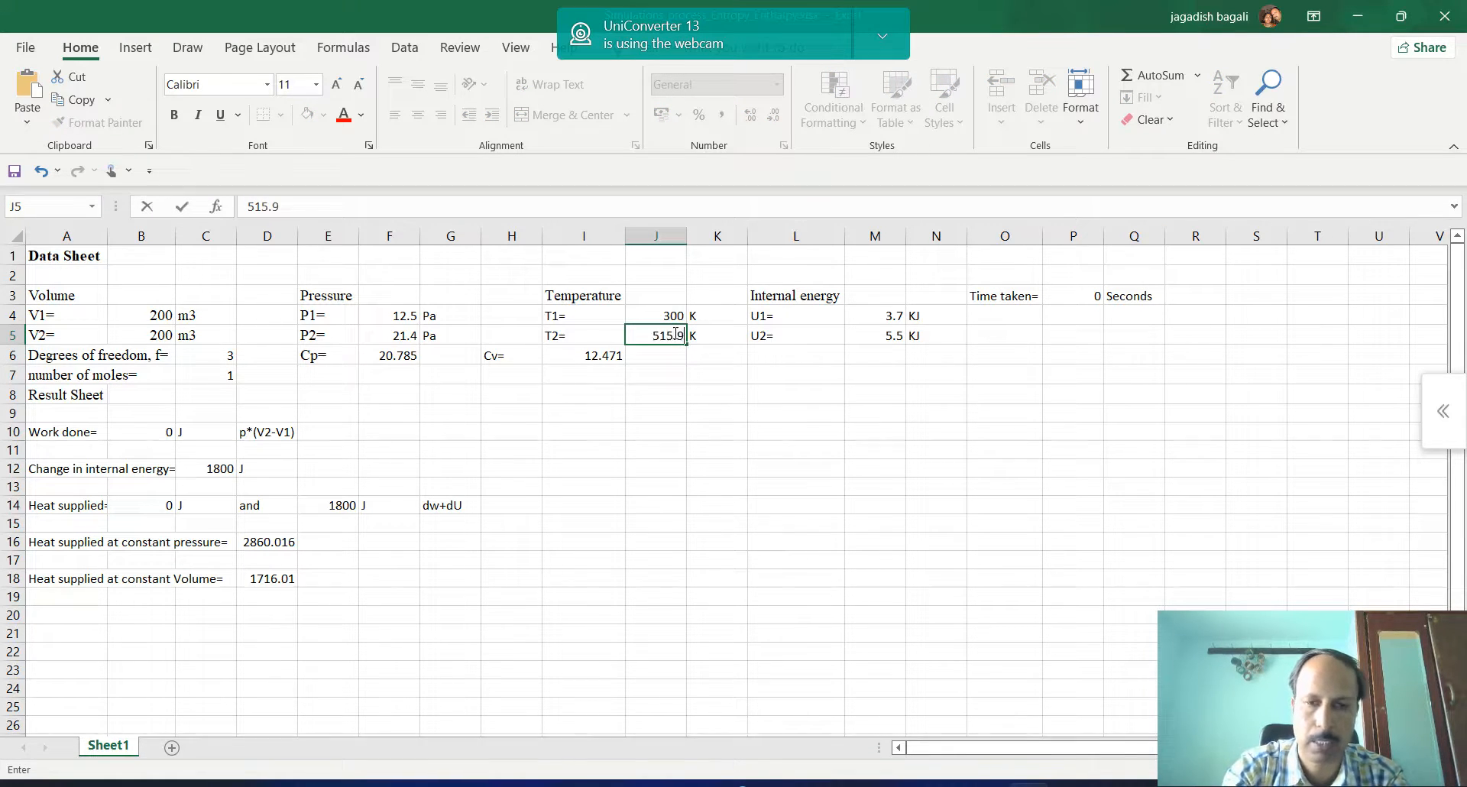
pyautogui.click(783, 419)
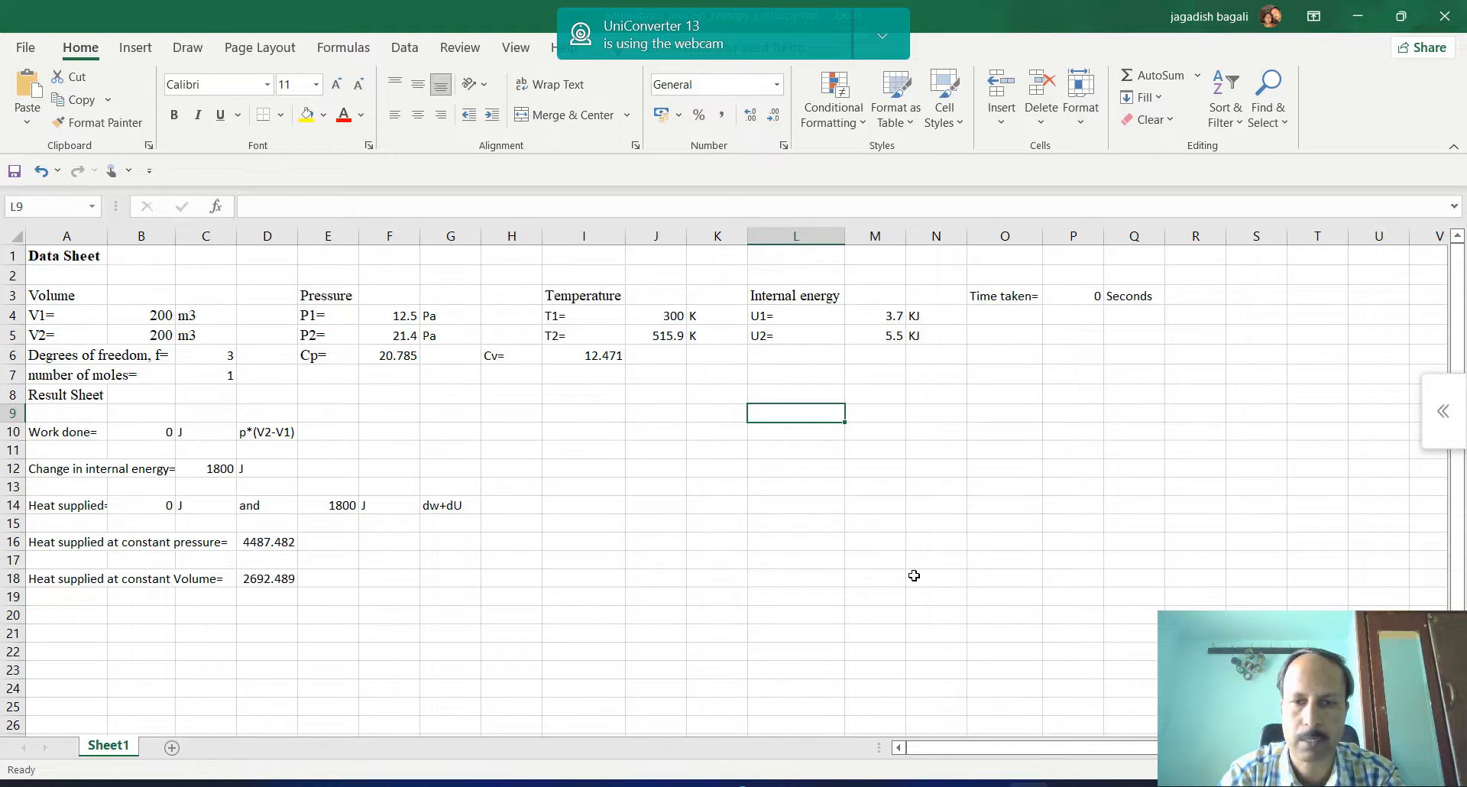
# Check the final internal energy in the browser simulation and set U2 in the Excel data sheet to 6.4 KJ
pyautogui.click(651, 784)
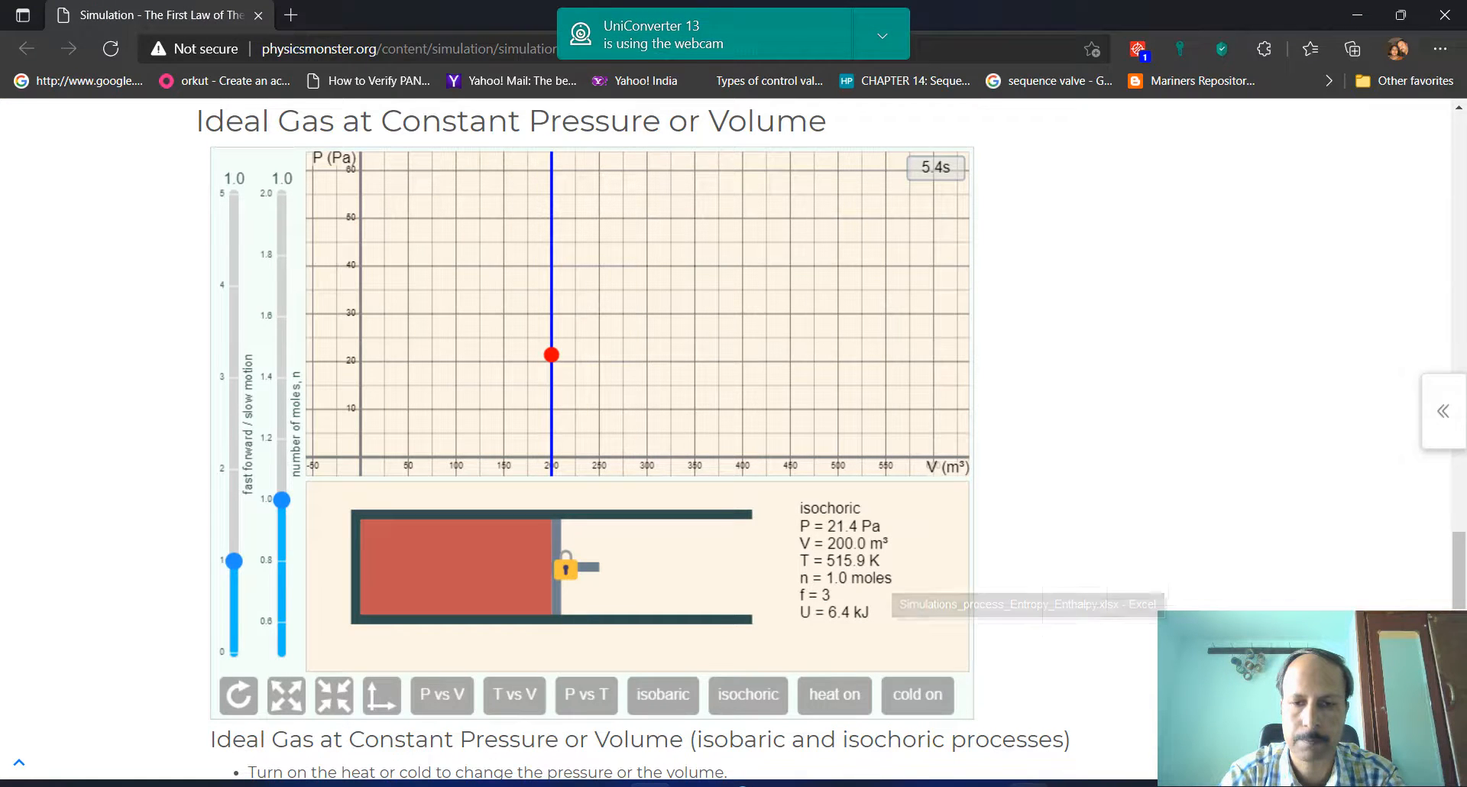
pyautogui.click(1028, 784)
pyautogui.click(864, 336)
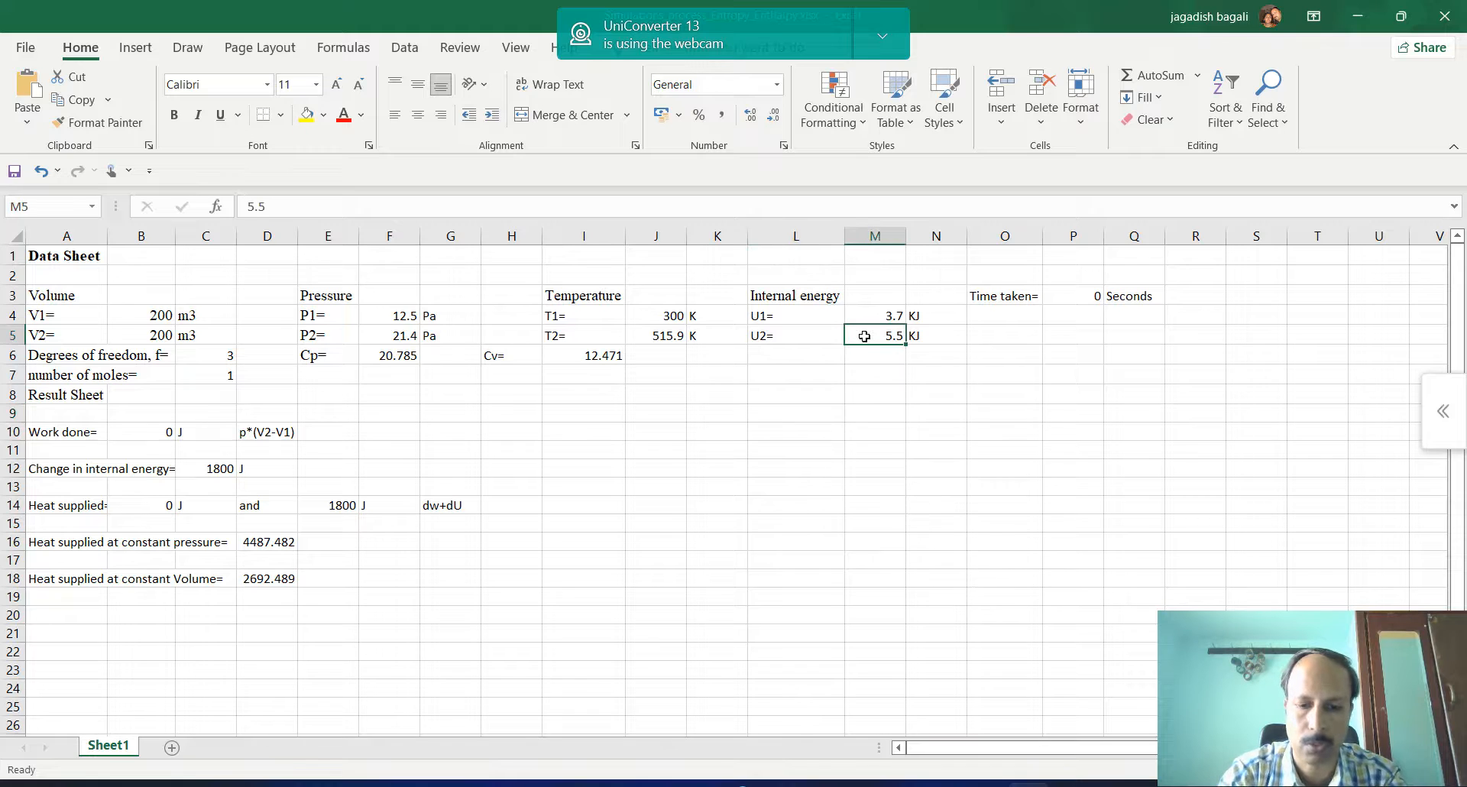
pyautogui.write('6.4')
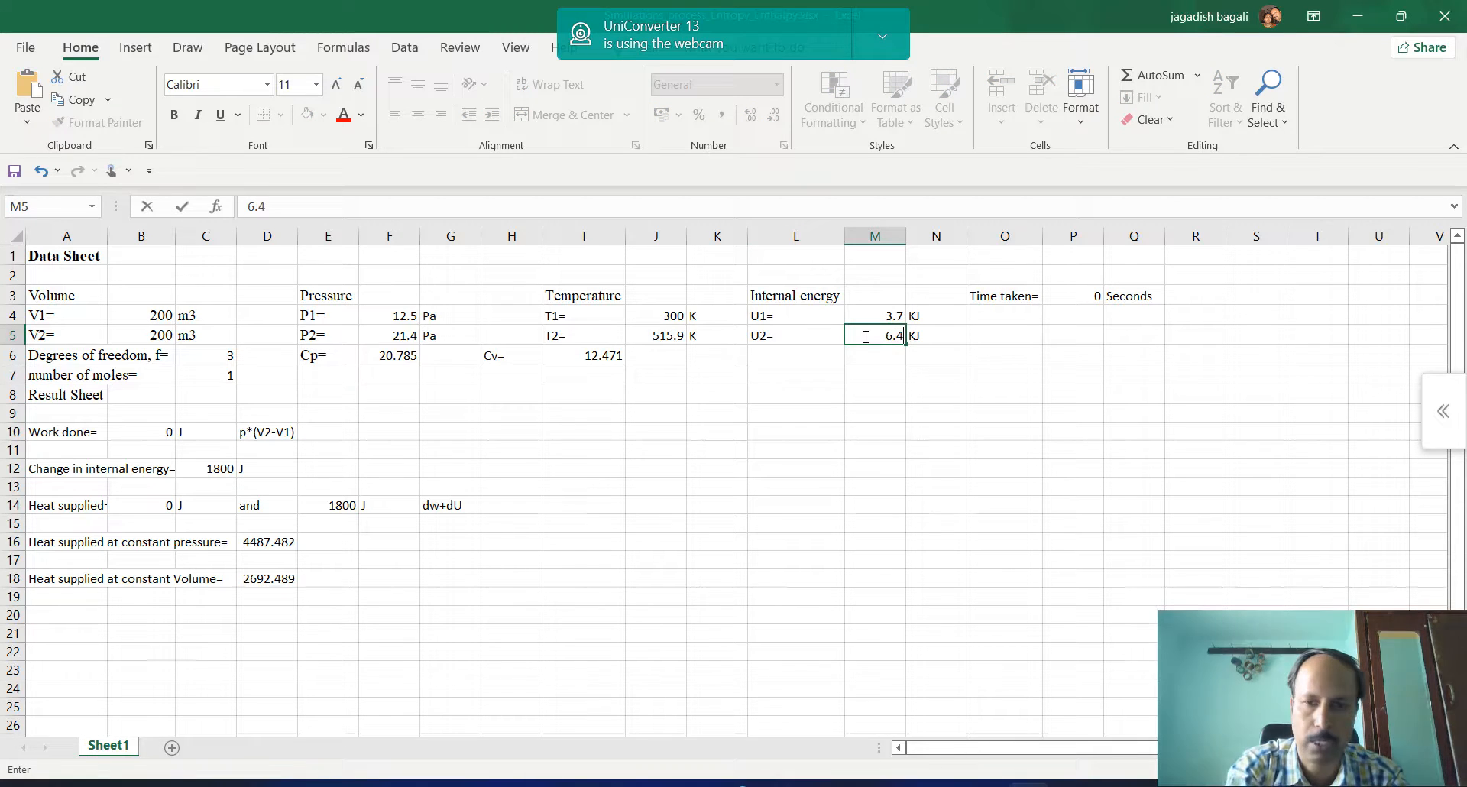
pyautogui.press('Return')
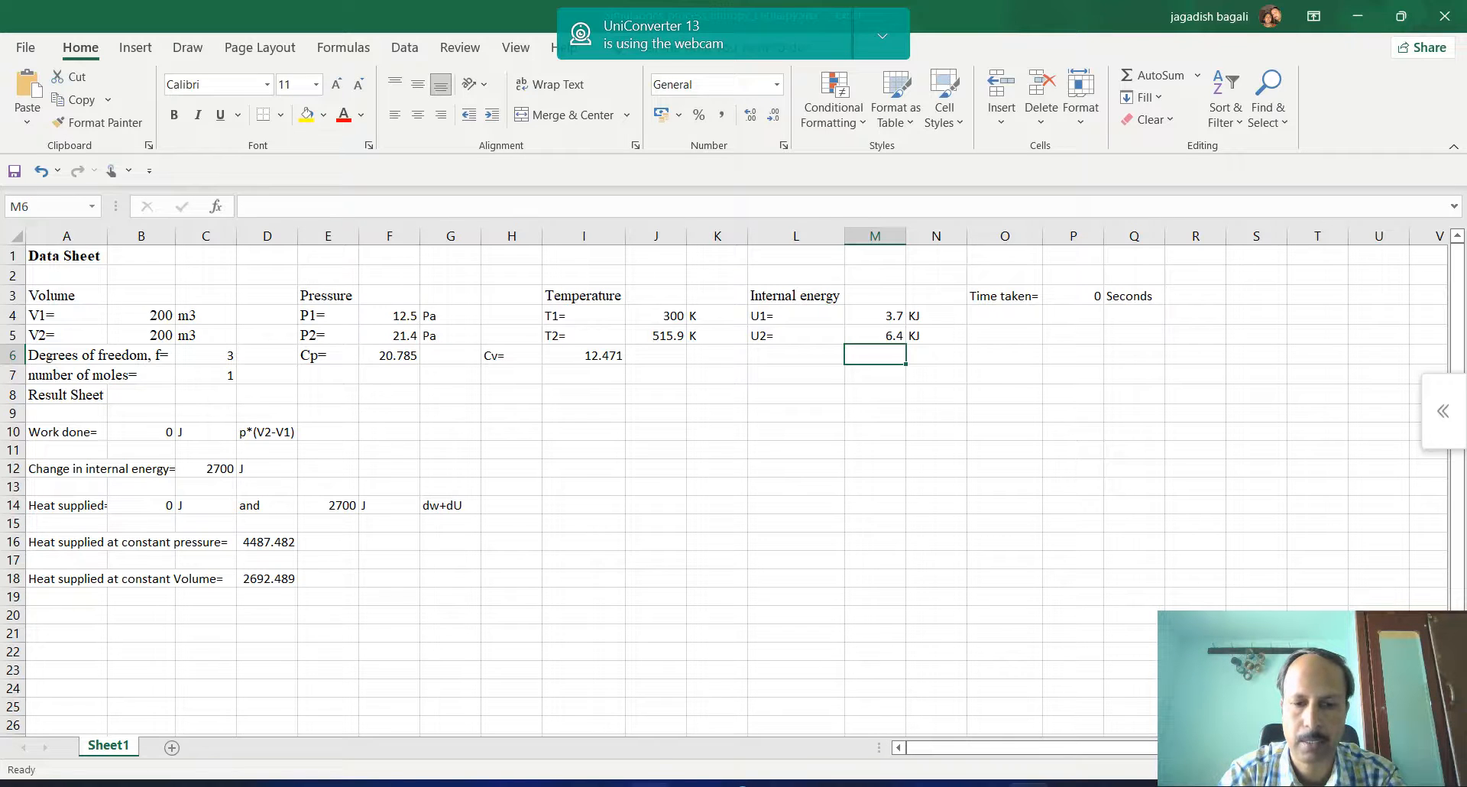
# Check the elapsed heating time in the browser simulation and set the time taken in the Excel data sheet to 5.4 seconds
pyautogui.hotkey('alt', 'Tab')
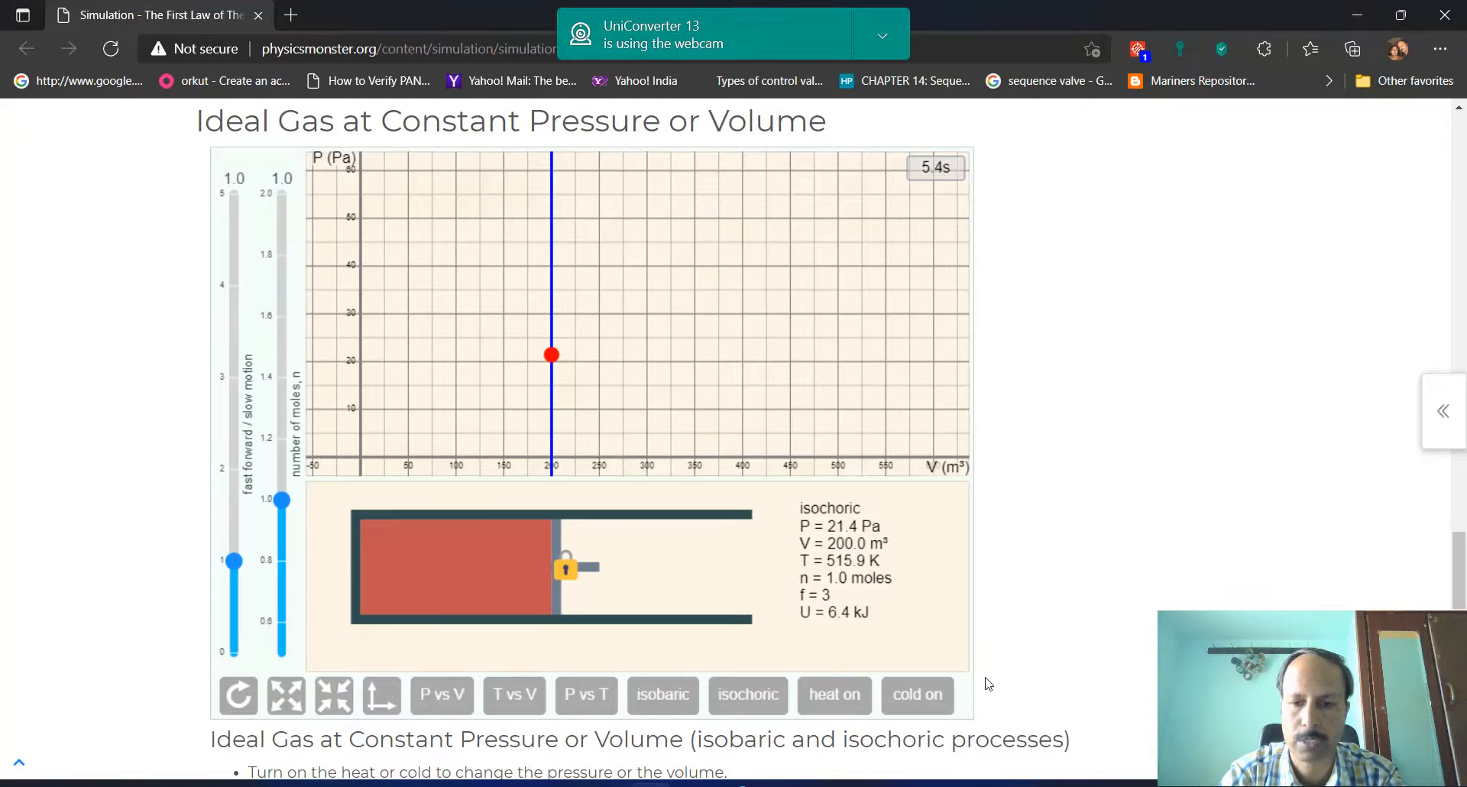
pyautogui.hotkey('alt', 'Tab')
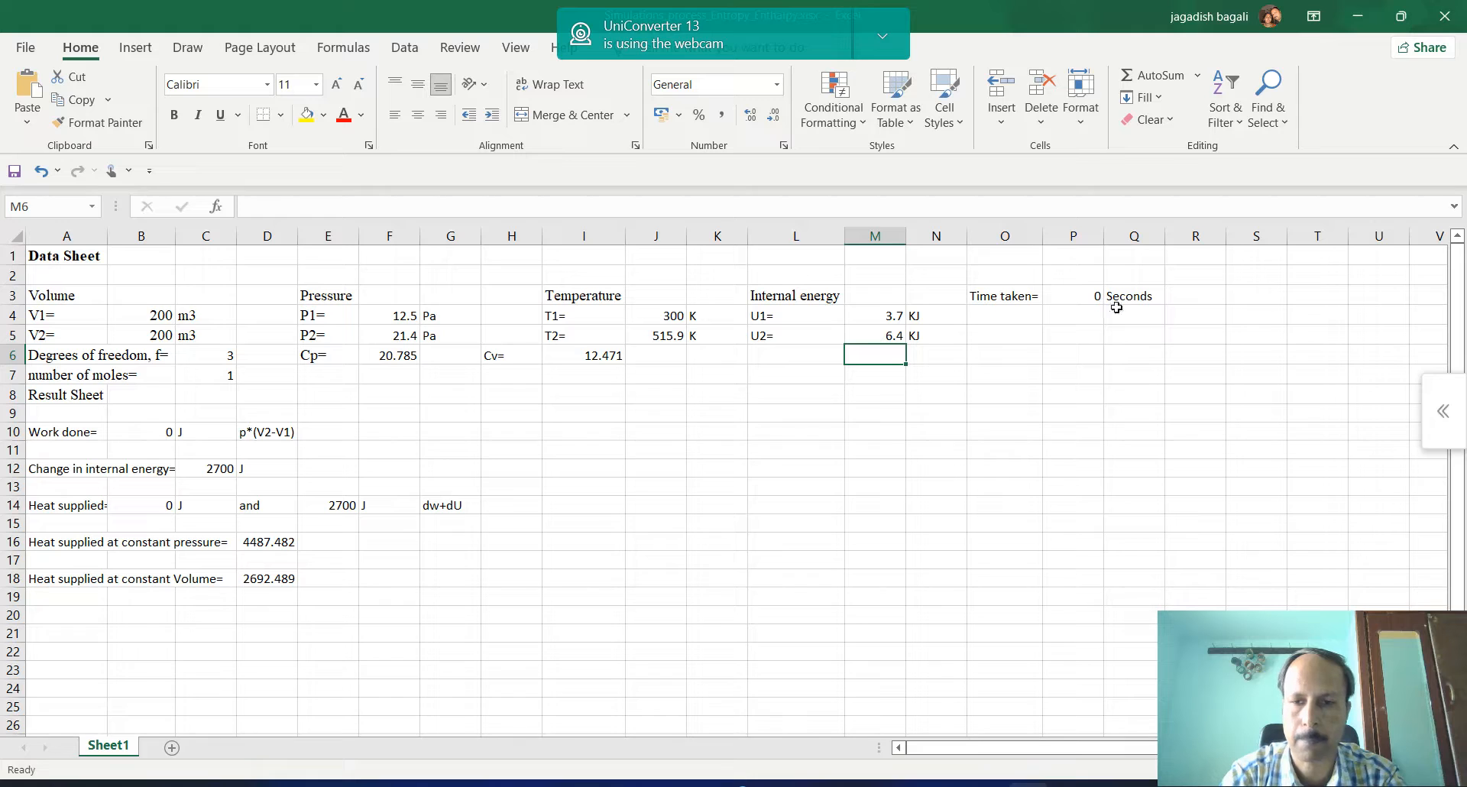
pyautogui.click(1074, 293)
pyautogui.write('5.4')
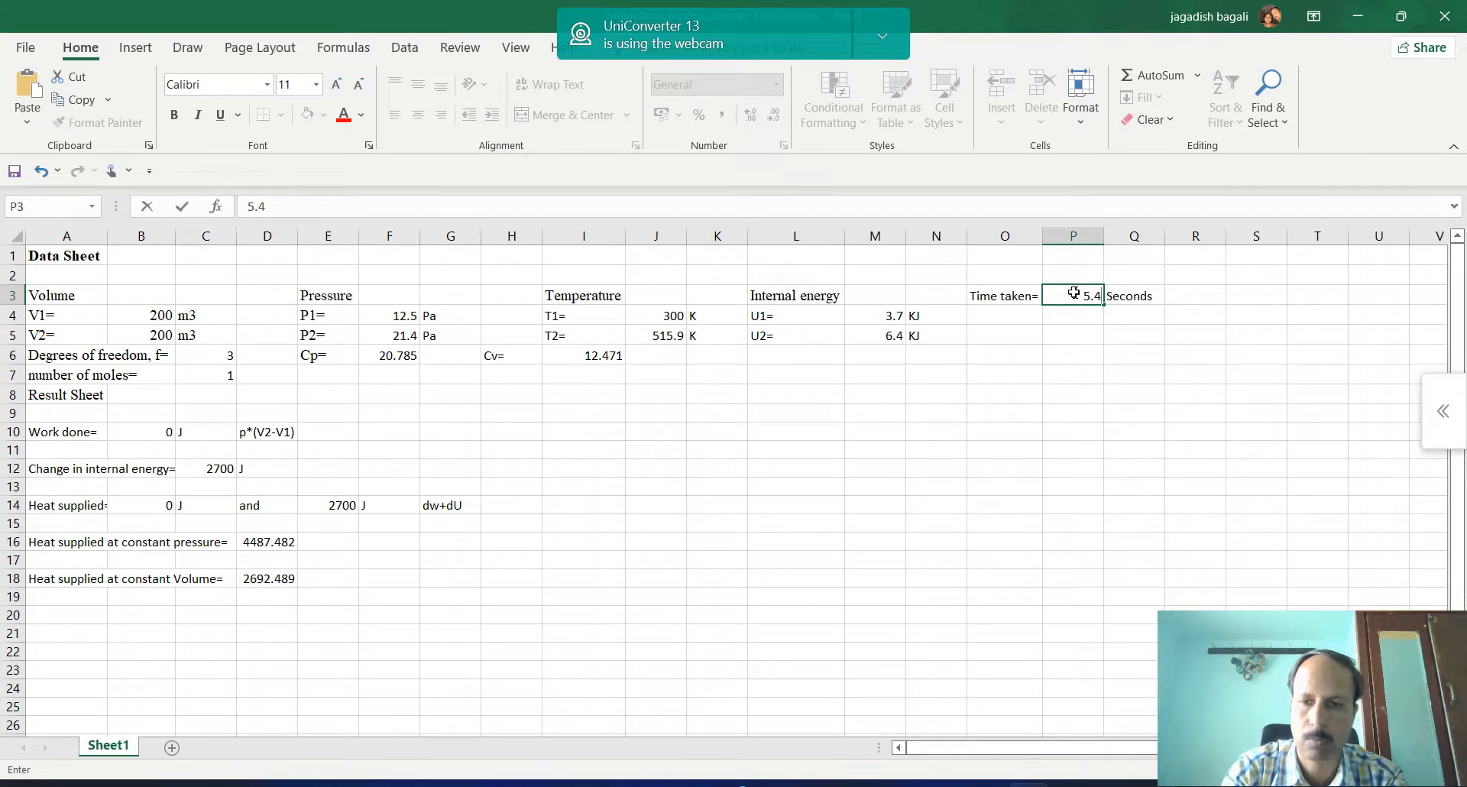
pyautogui.press('Return')
pyautogui.click(754, 544)
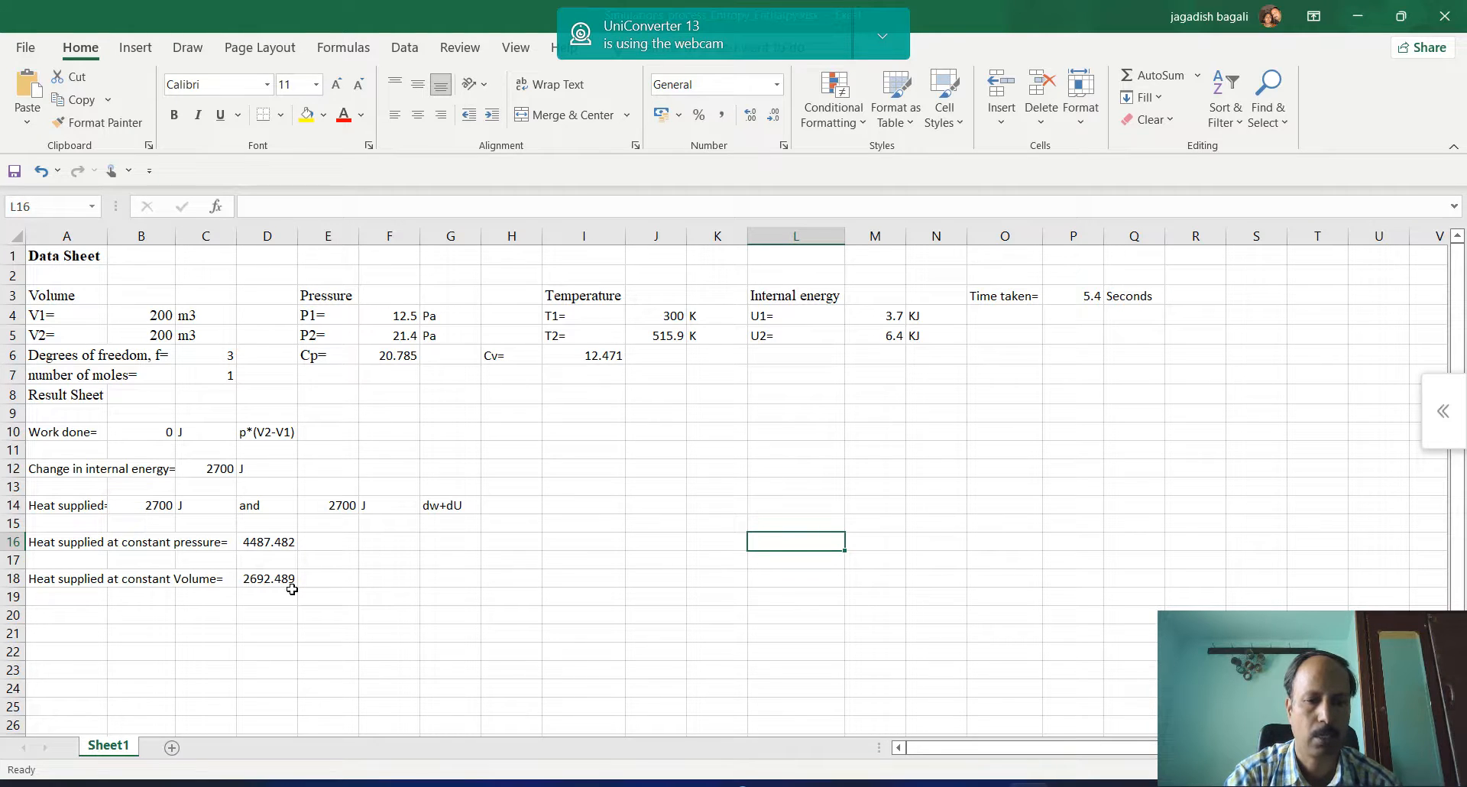
# Add the unit J beside the heat supplied at constant volume and at constant pressure, in cells E18 and E16
pyautogui.click(331, 583)
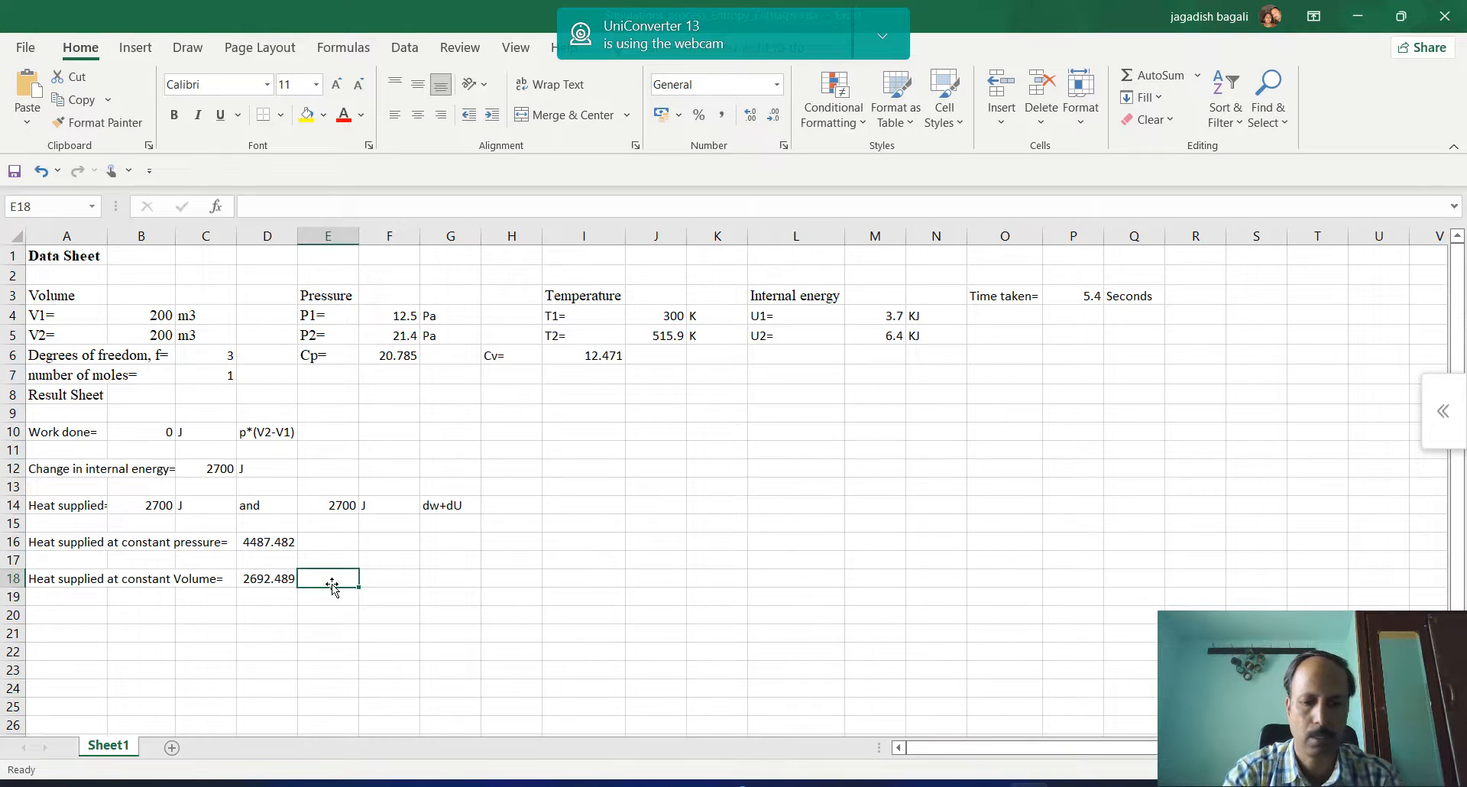
pyautogui.write('J')
pyautogui.click(333, 538)
pyautogui.write('J')
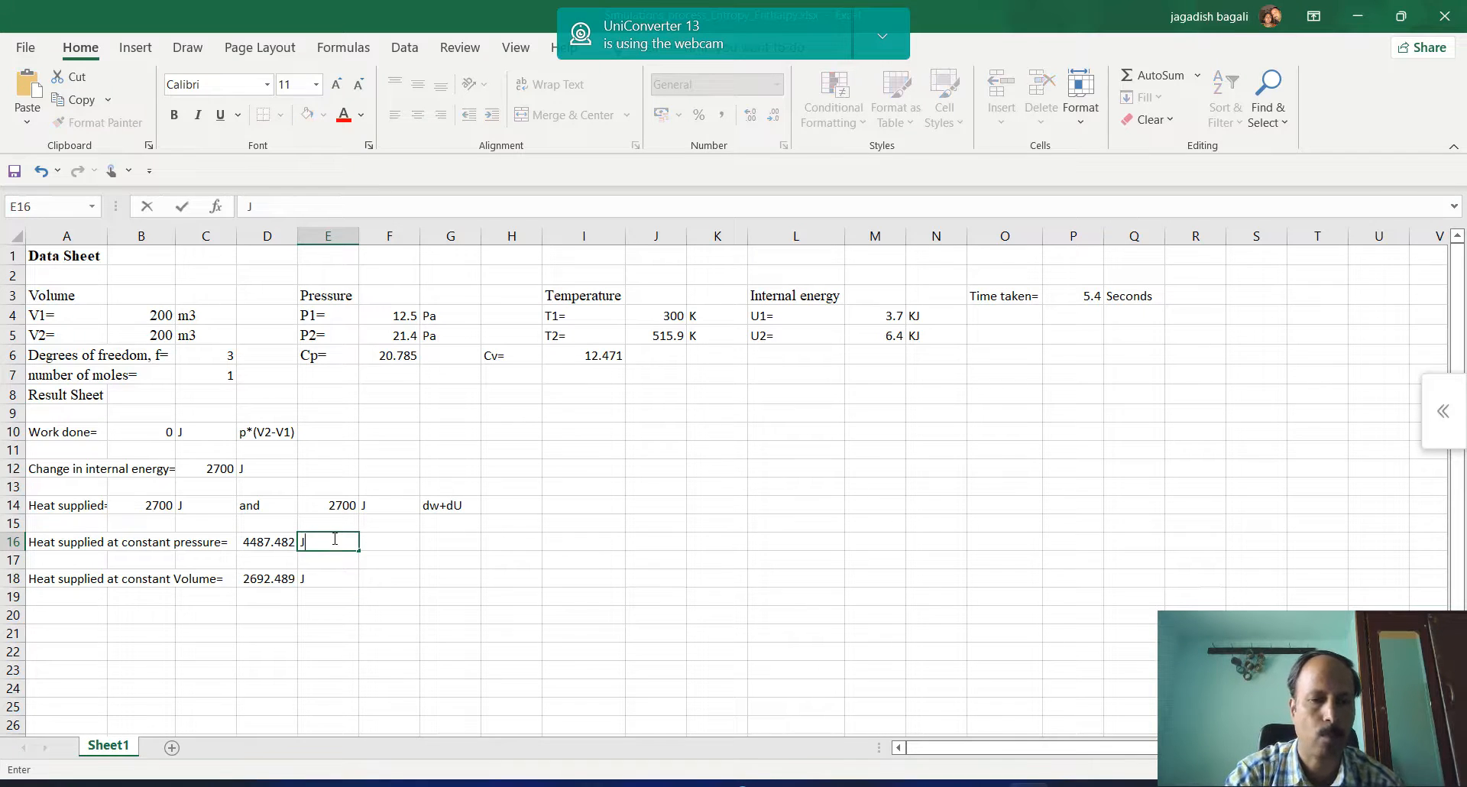